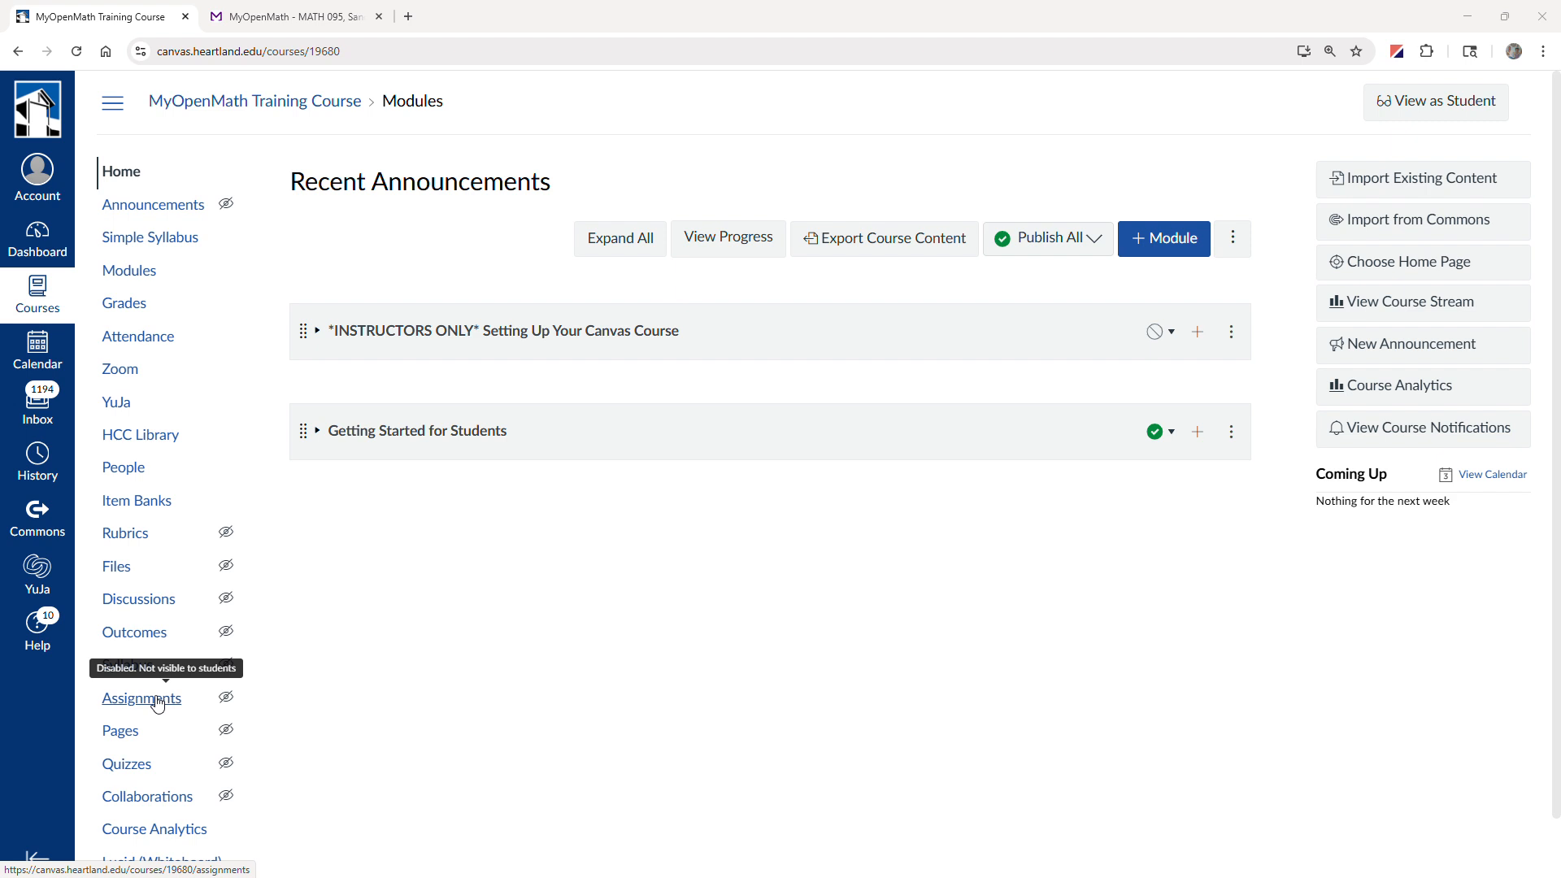
Create a new assignment in the training course and name it "Demo Homework".
{"action": "left_click", "coordinate": [158, 701]}
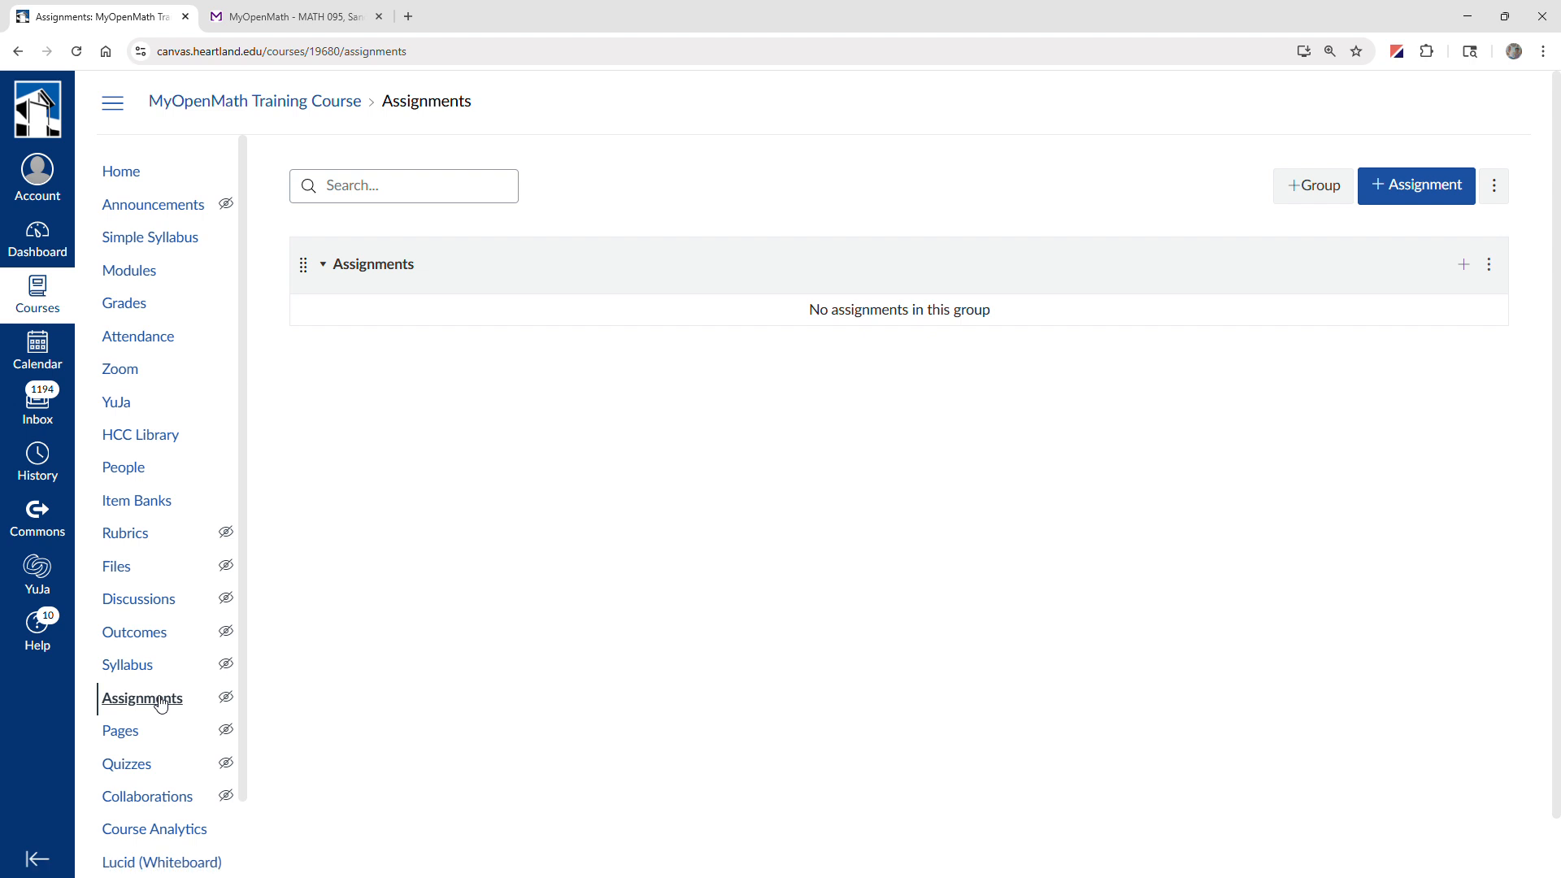
{"action": "left_click", "coordinate": [1415, 185]}
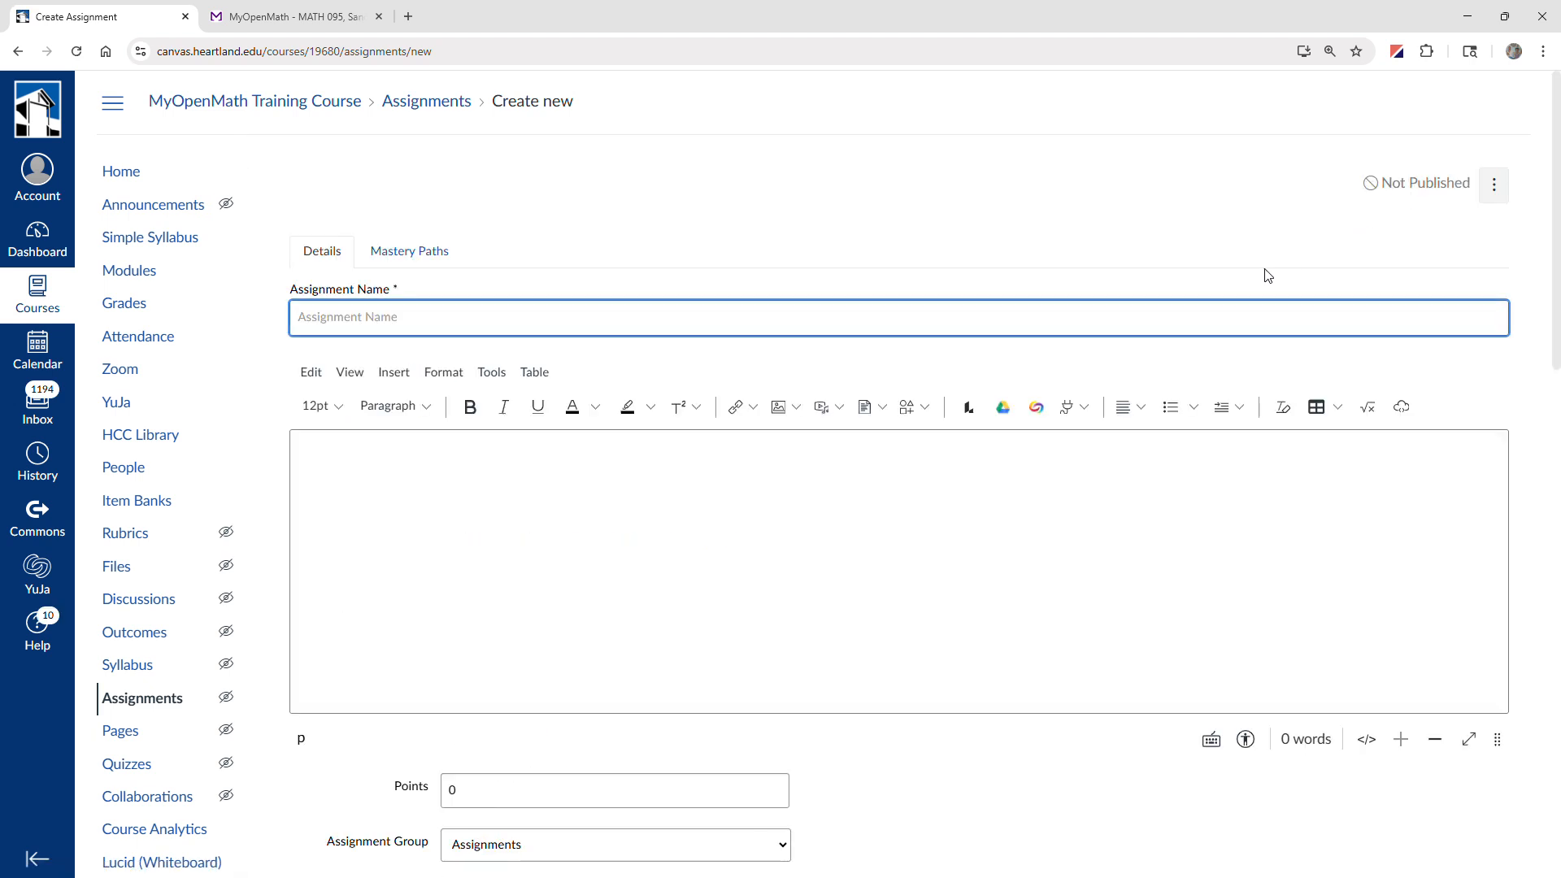
{"action": "type", "text": "De"}
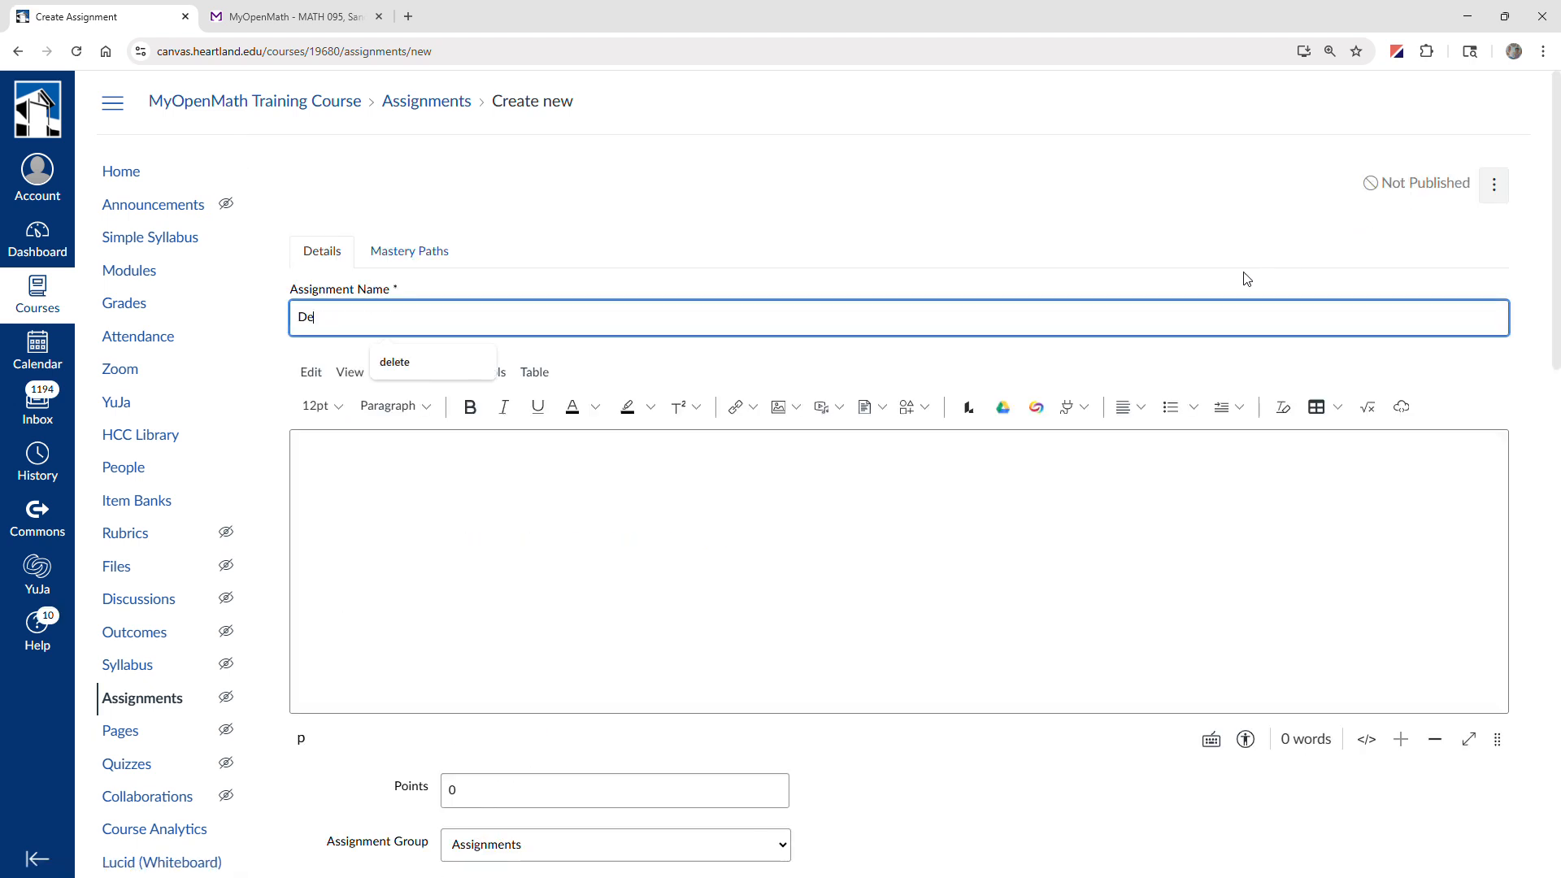
{"action": "type", "text": "mo Homework"}
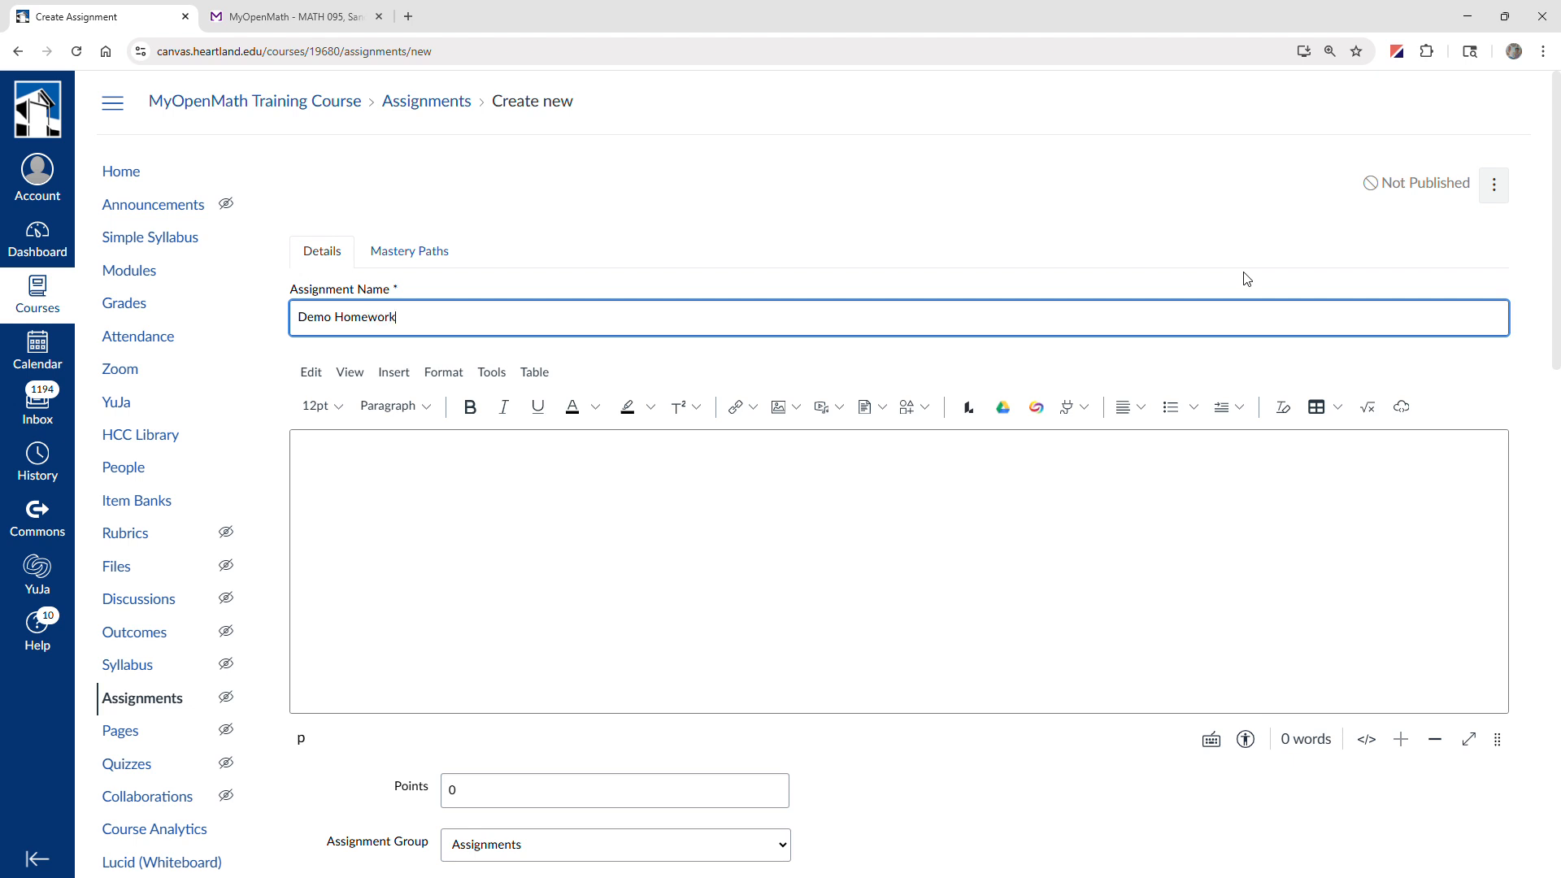
Set the assignment's point value to 10.
{"action": "scroll", "coordinate": [704, 578], "scroll_direction": "down", "scroll_amount": 3}
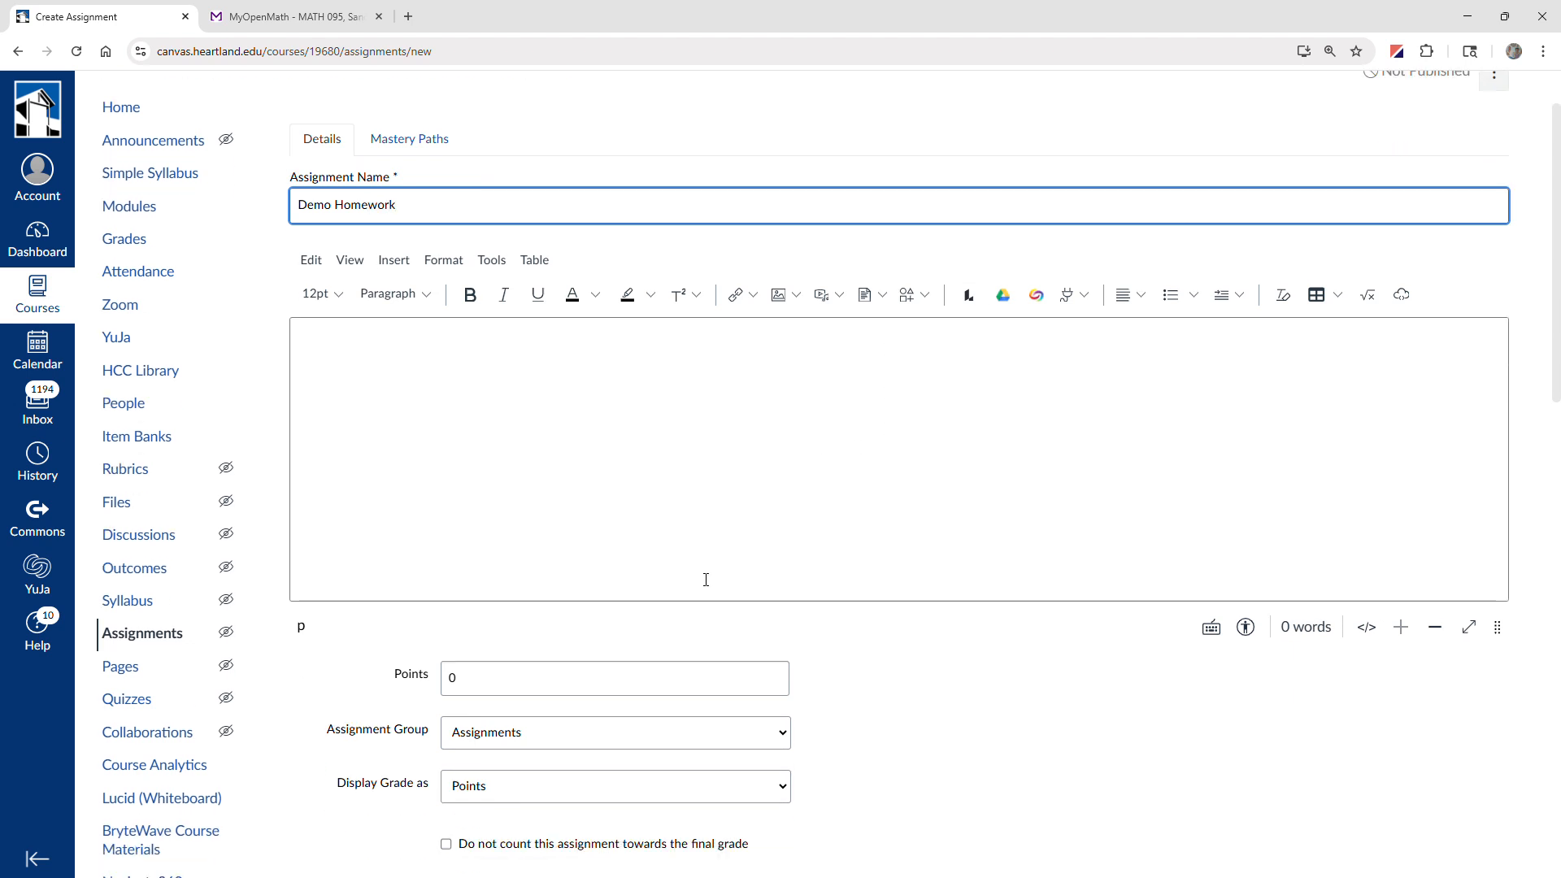
{"action": "left_click_drag", "start_coordinate": [474, 545], "coordinate": [389, 556]}
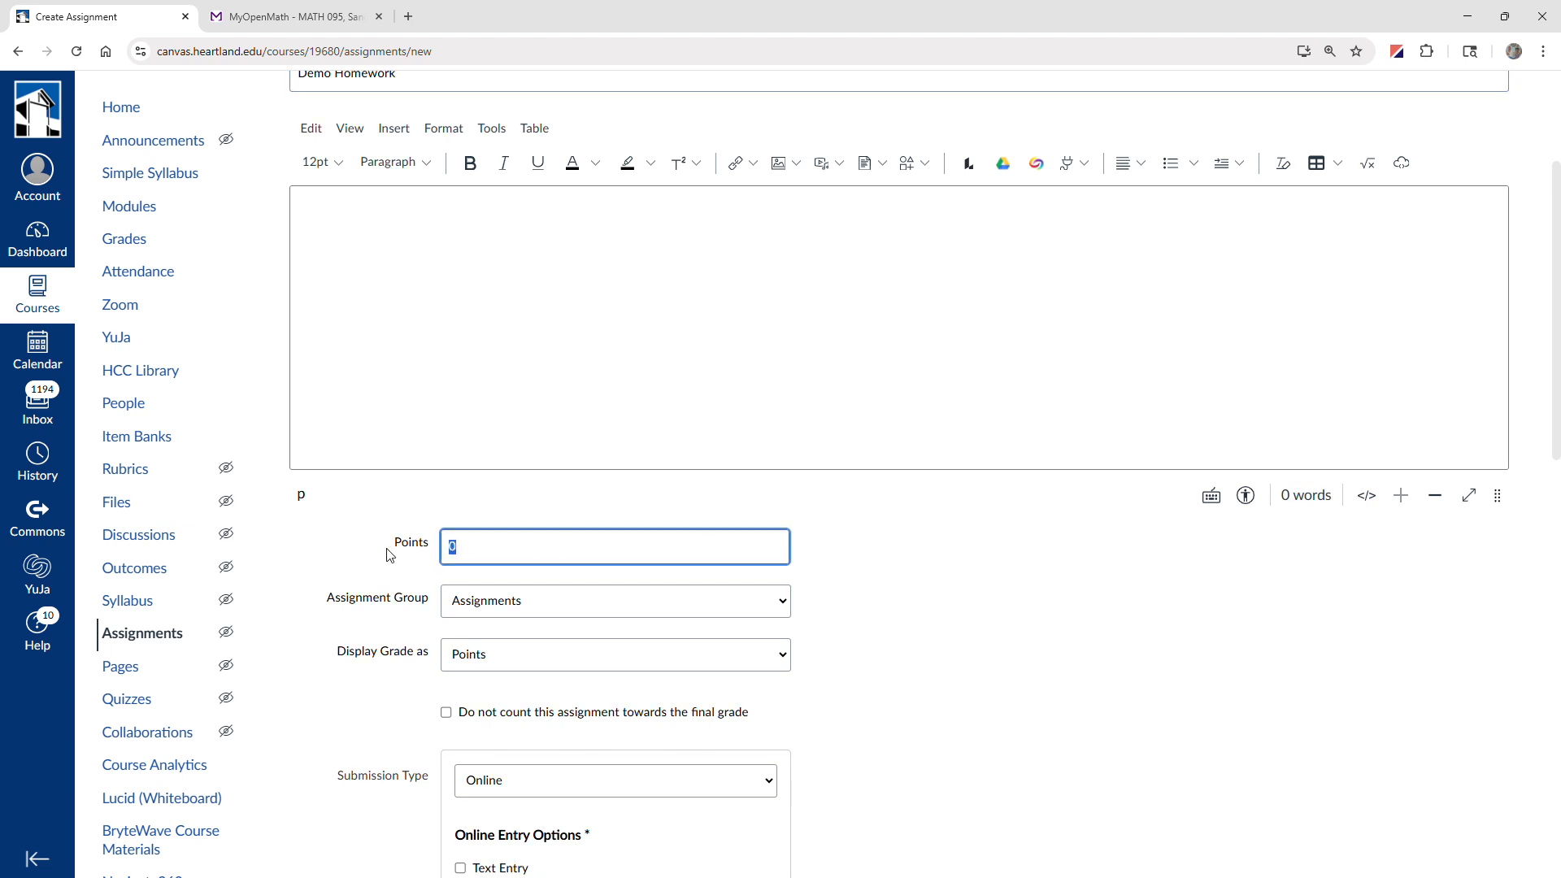
{"action": "type", "text": "10"}
Place the assignment in a new assignment group named "Homework" and display its grade as Percentage.
{"action": "scroll", "coordinate": [387, 555], "scroll_direction": "down", "scroll_amount": 1}
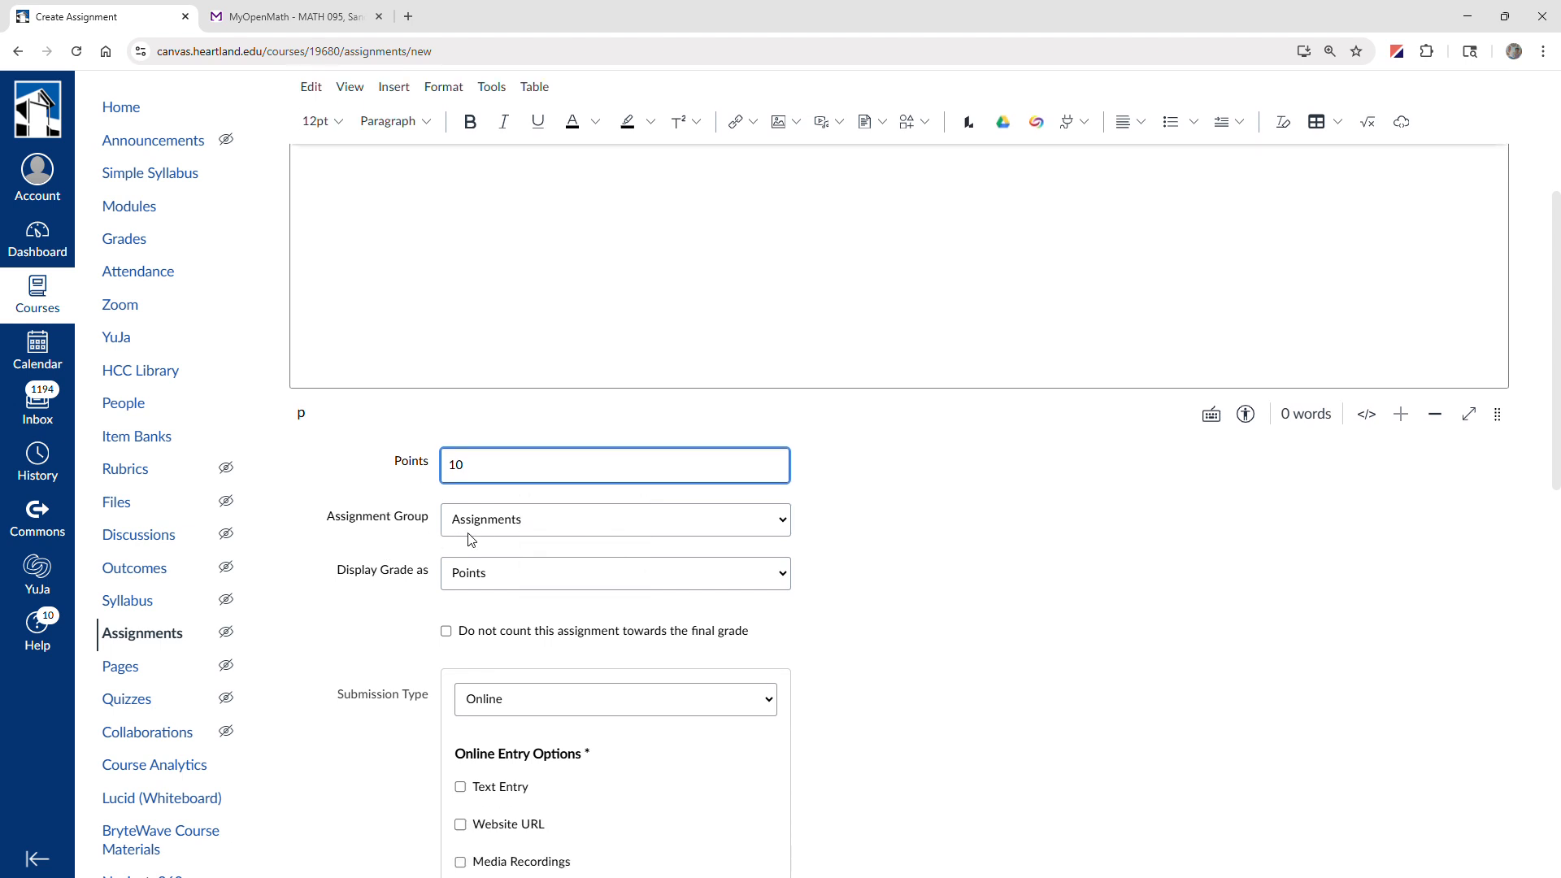
{"action": "left_click", "coordinate": [510, 526]}
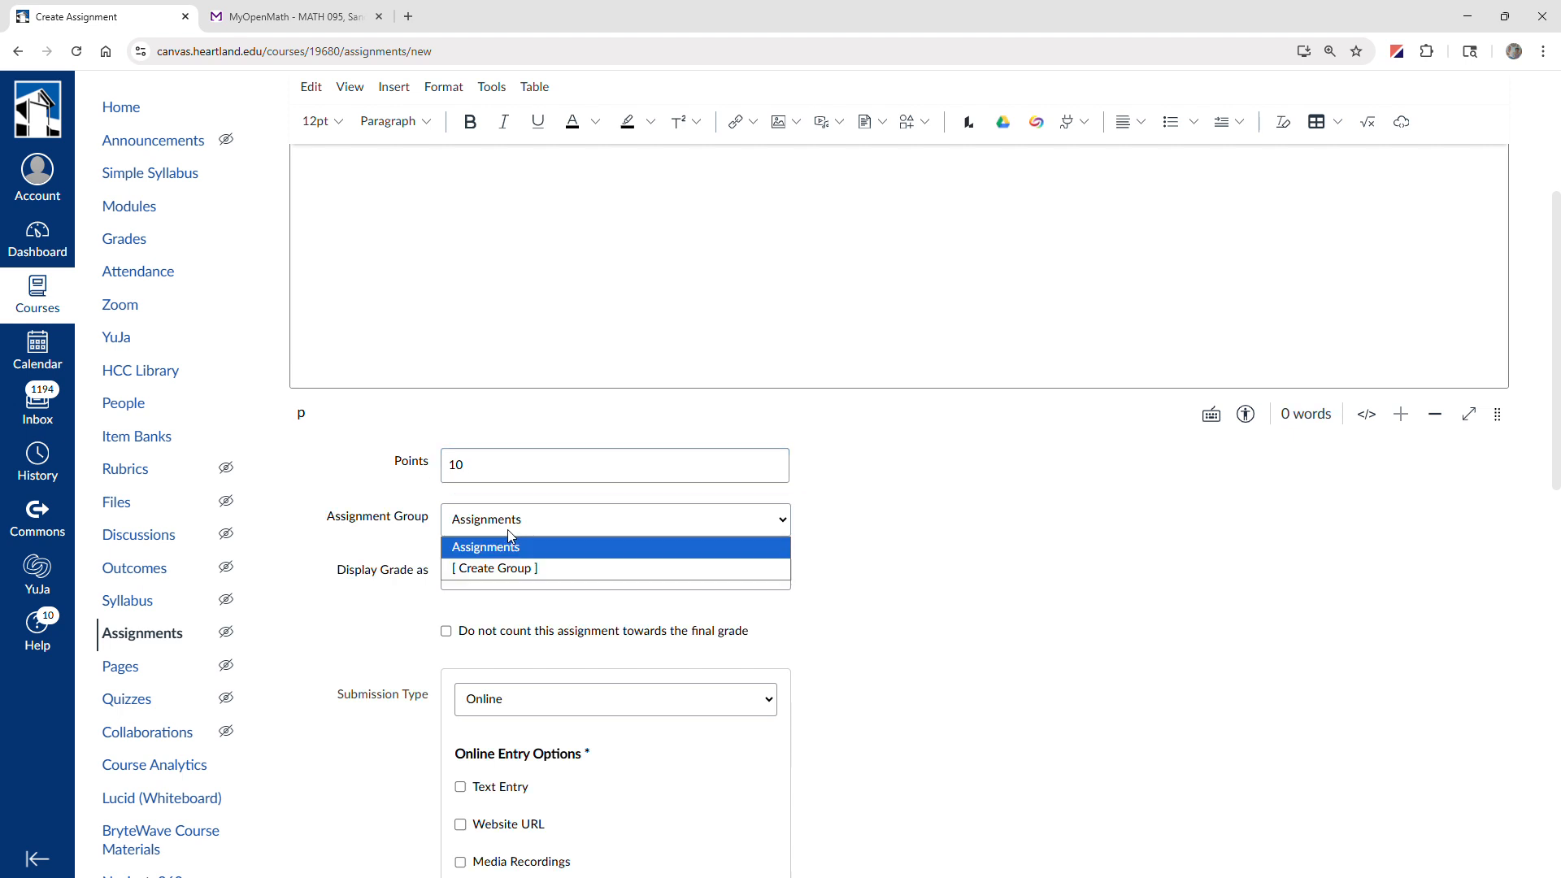
{"action": "left_click", "coordinate": [516, 569]}
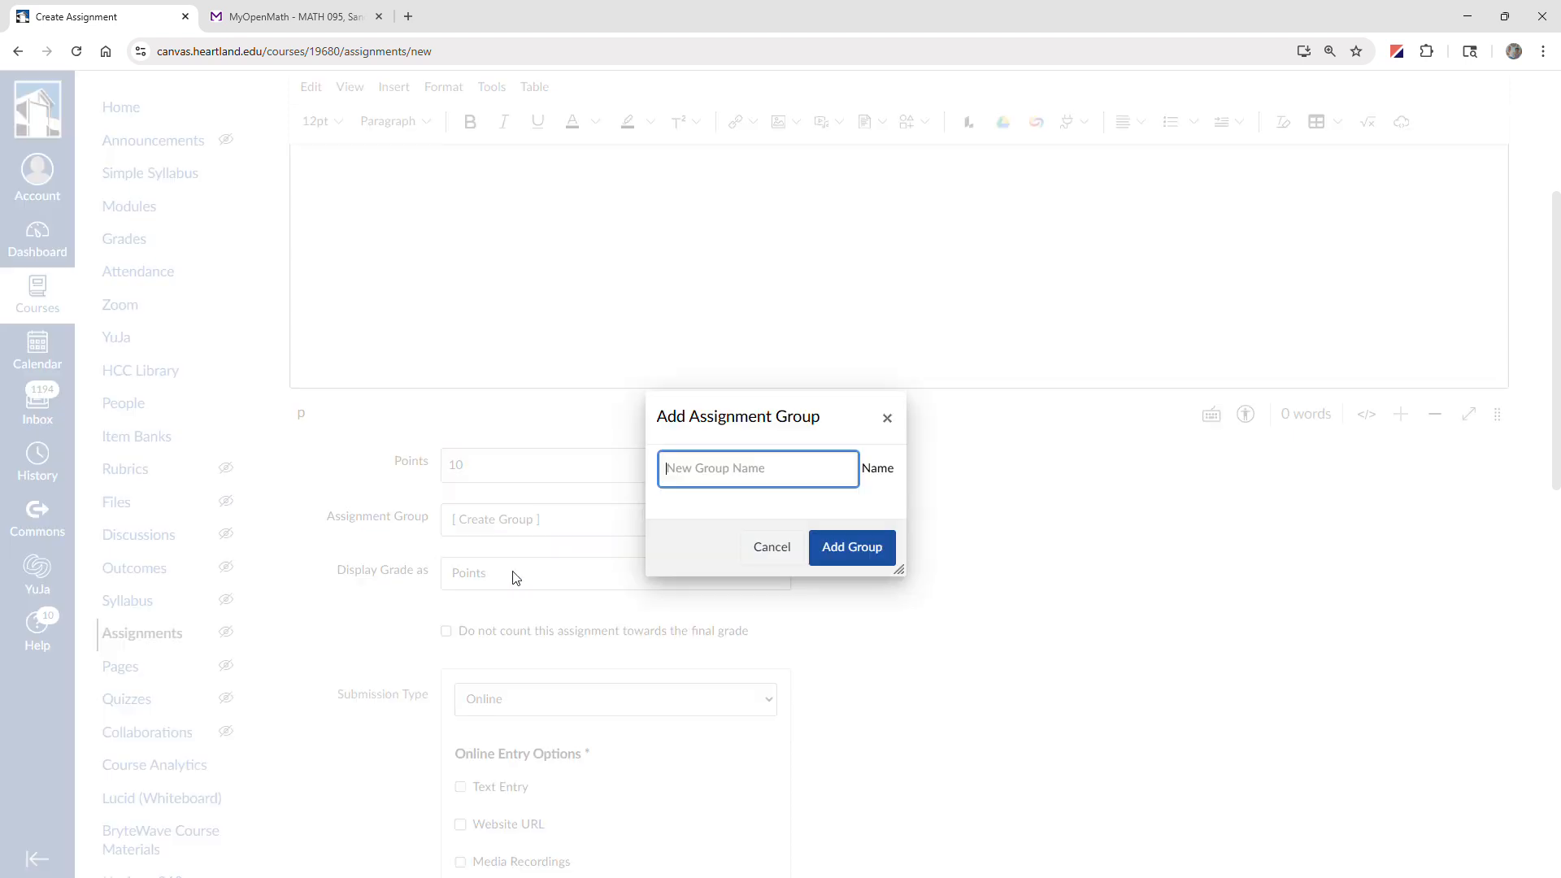
{"action": "left_click", "coordinate": [717, 469]}
{"action": "type", "text": "Homework"}
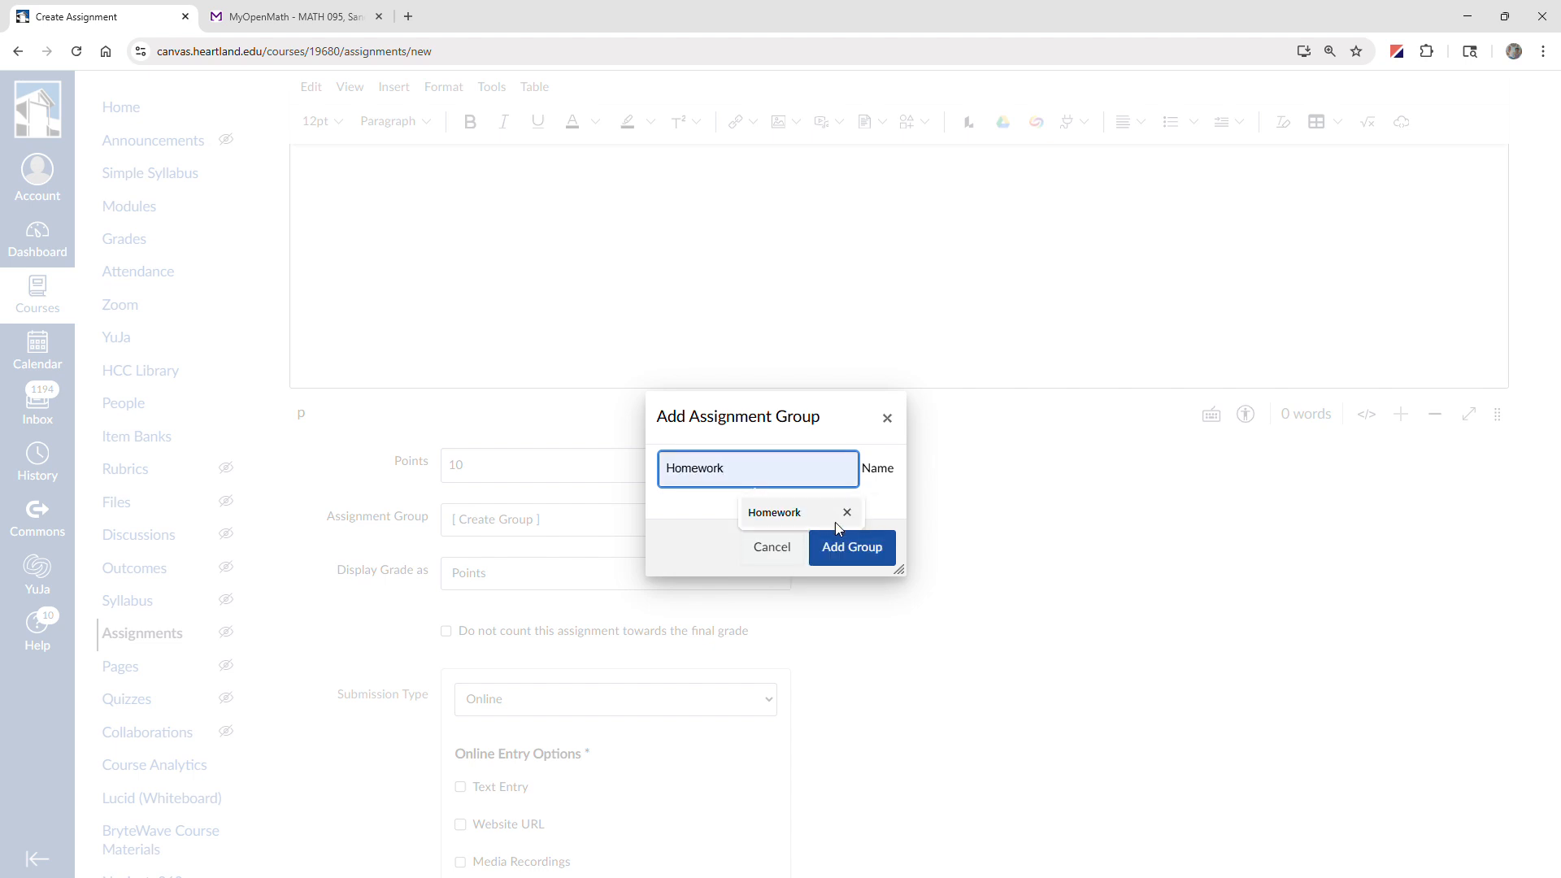
{"action": "left_click", "coordinate": [851, 554]}
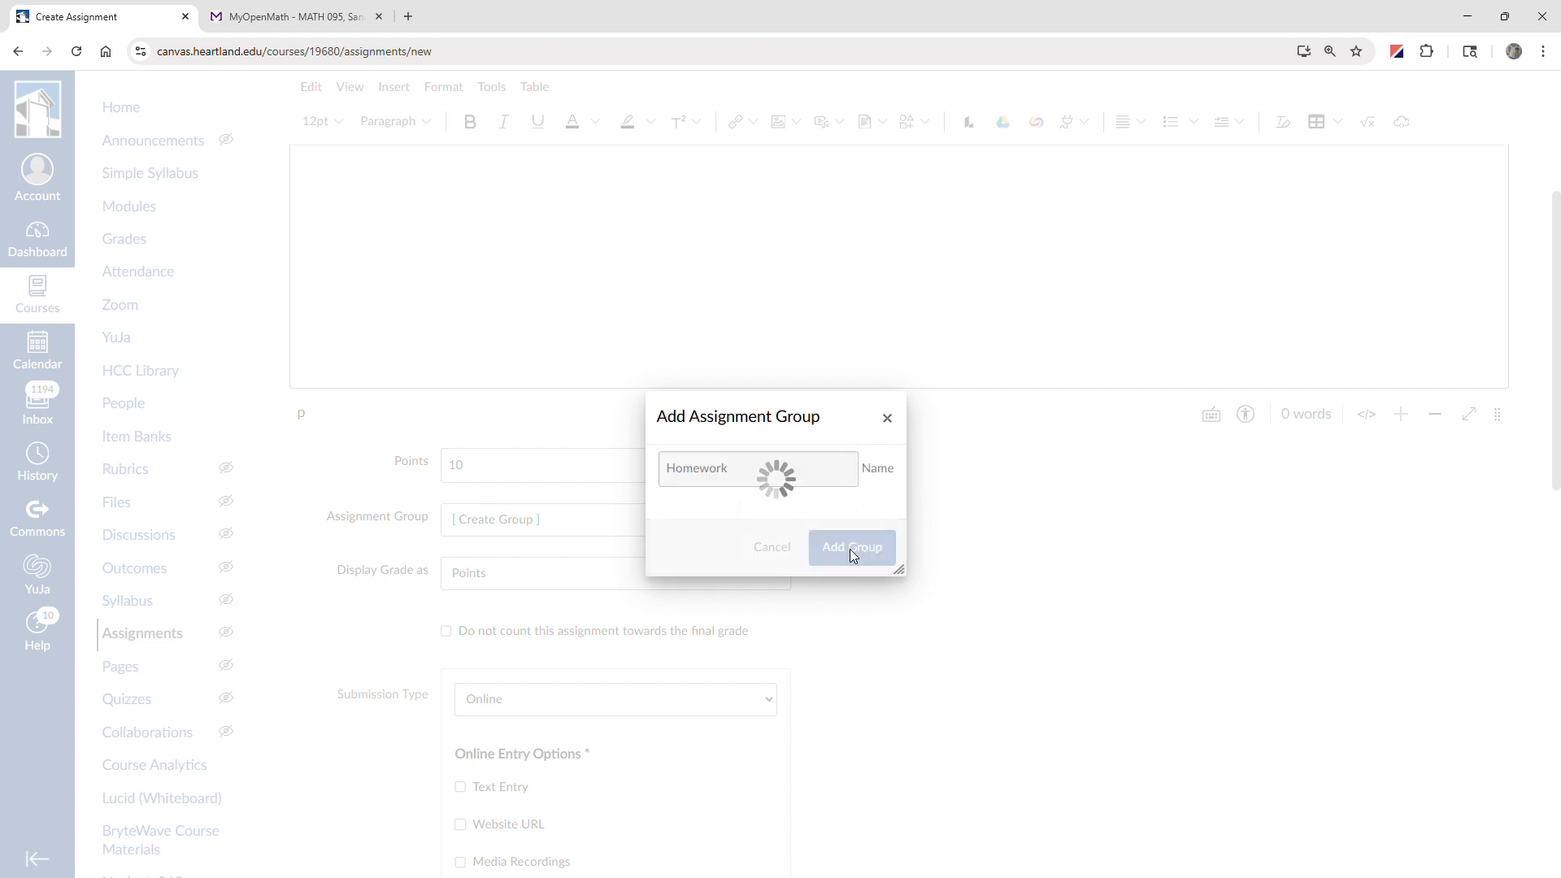
{"action": "left_click", "coordinate": [757, 573]}
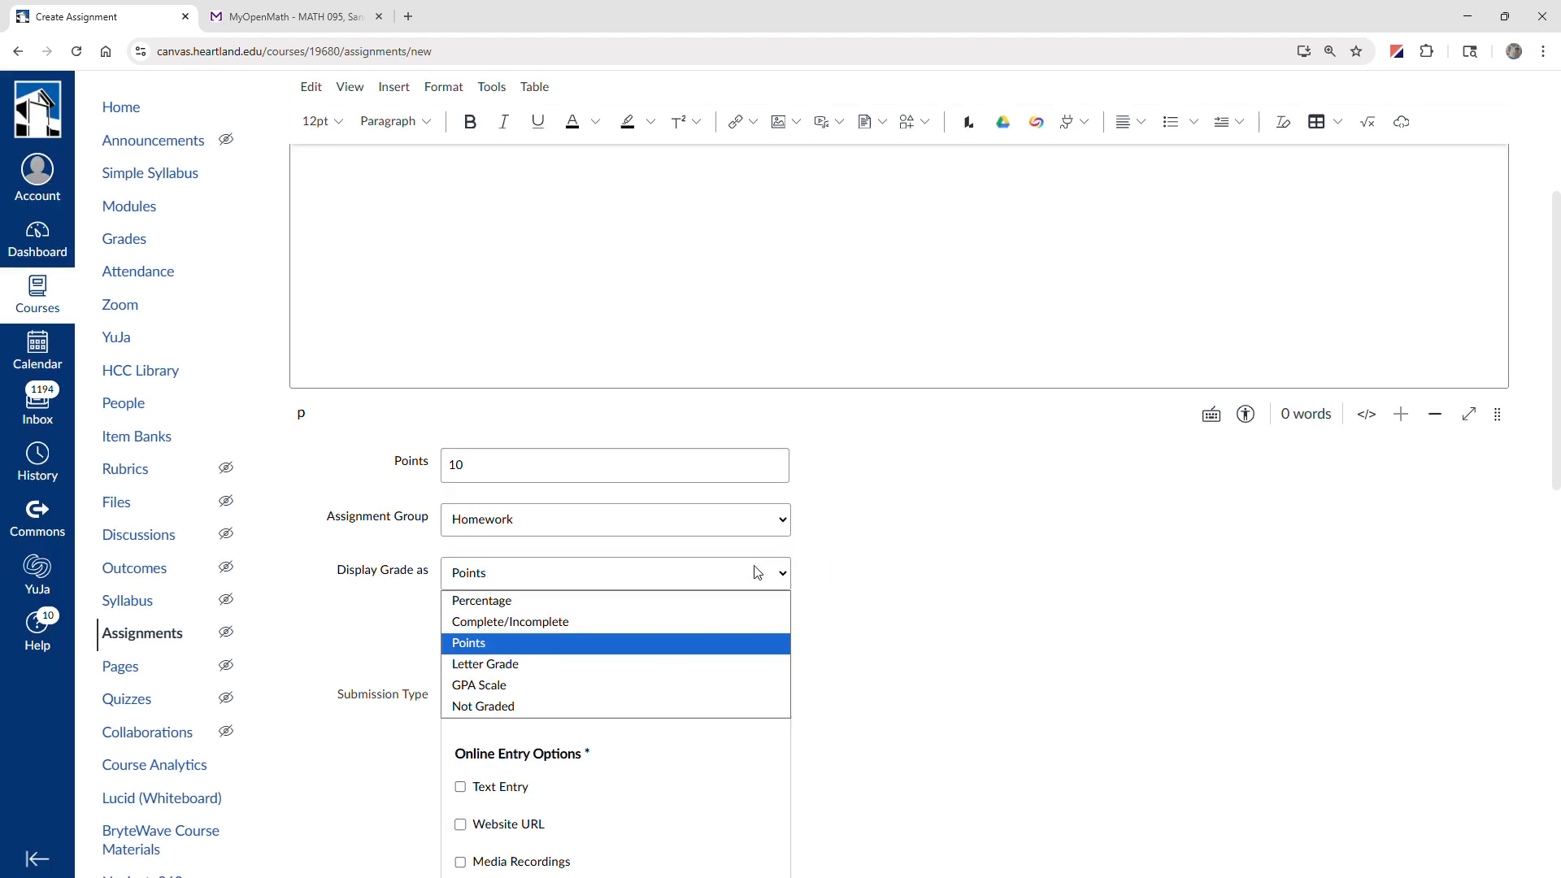
{"action": "left_click", "coordinate": [725, 606]}
Set the submission type to External Tool and choose MyOpenMath as the tool to configure.
{"action": "scroll", "coordinate": [882, 612], "scroll_direction": "down", "scroll_amount": 3}
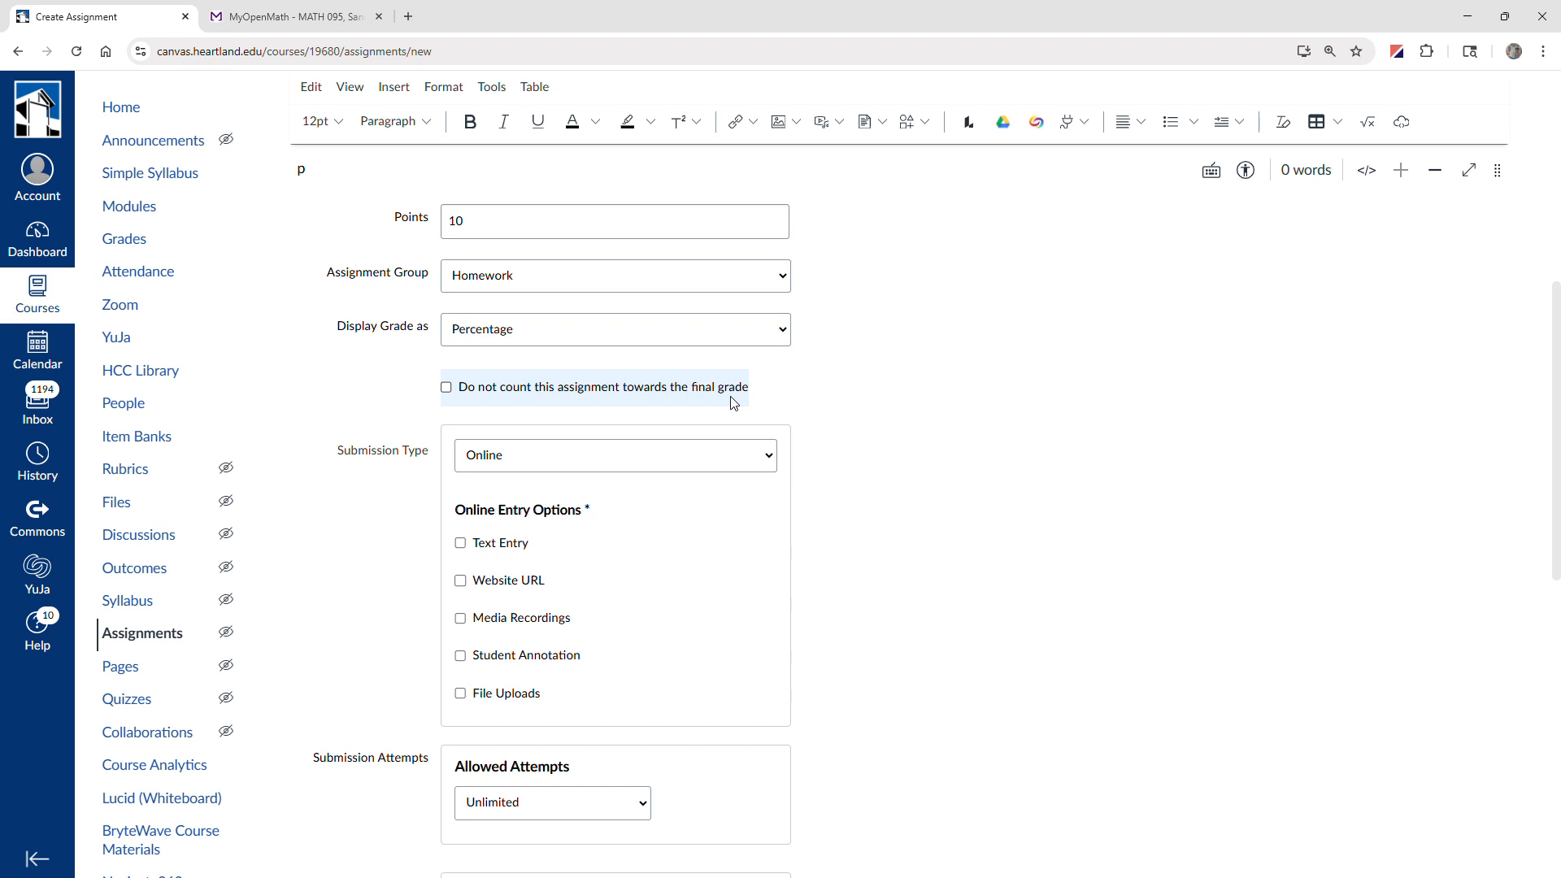
{"action": "left_click", "coordinate": [763, 465]}
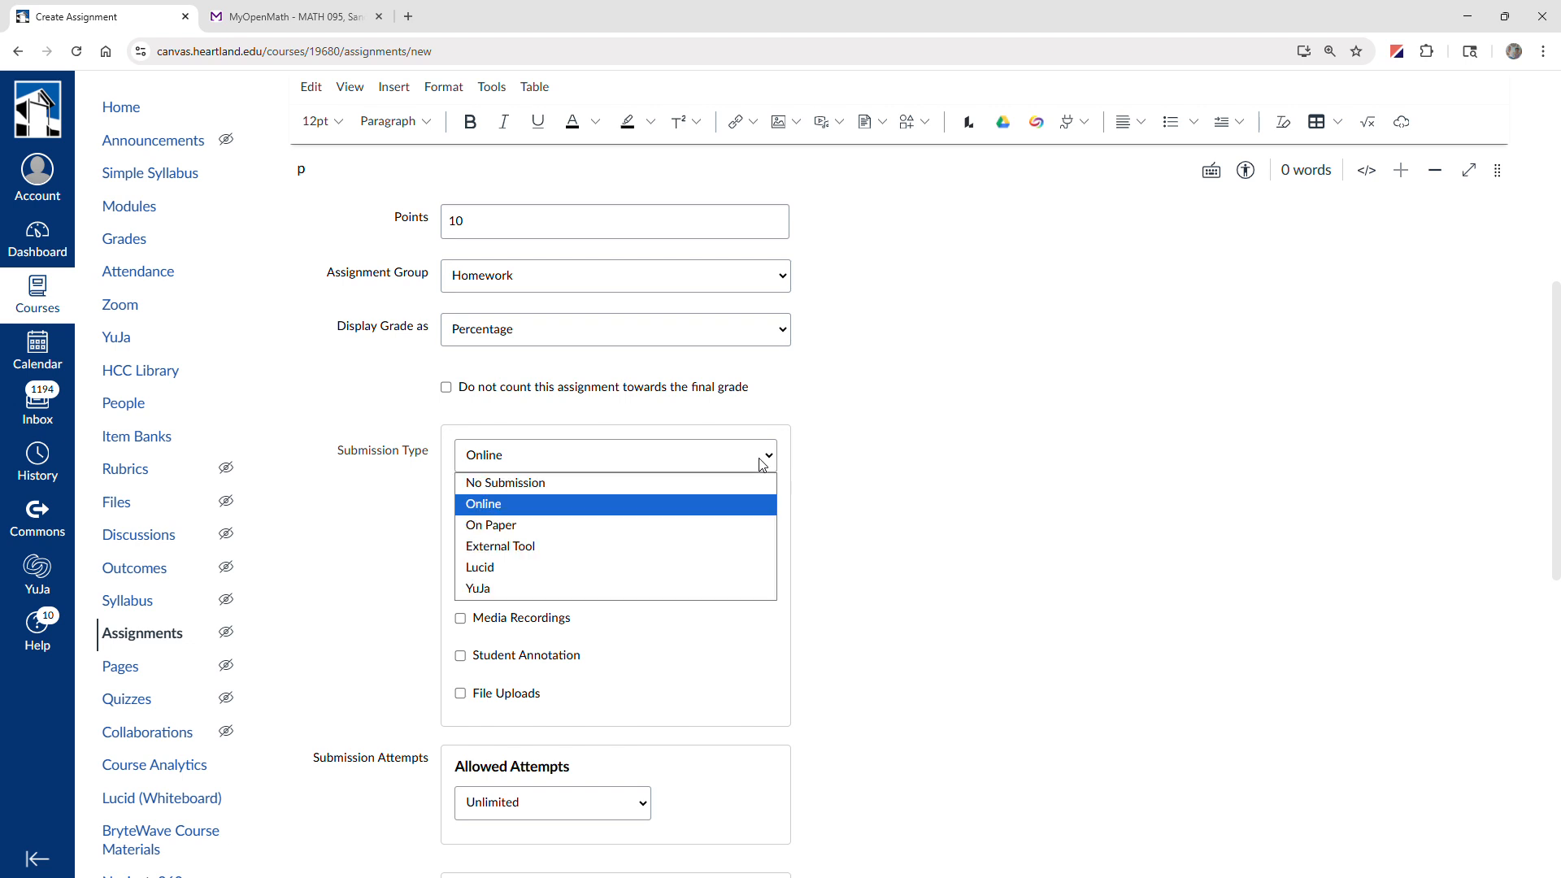
{"action": "left_click", "coordinate": [727, 549]}
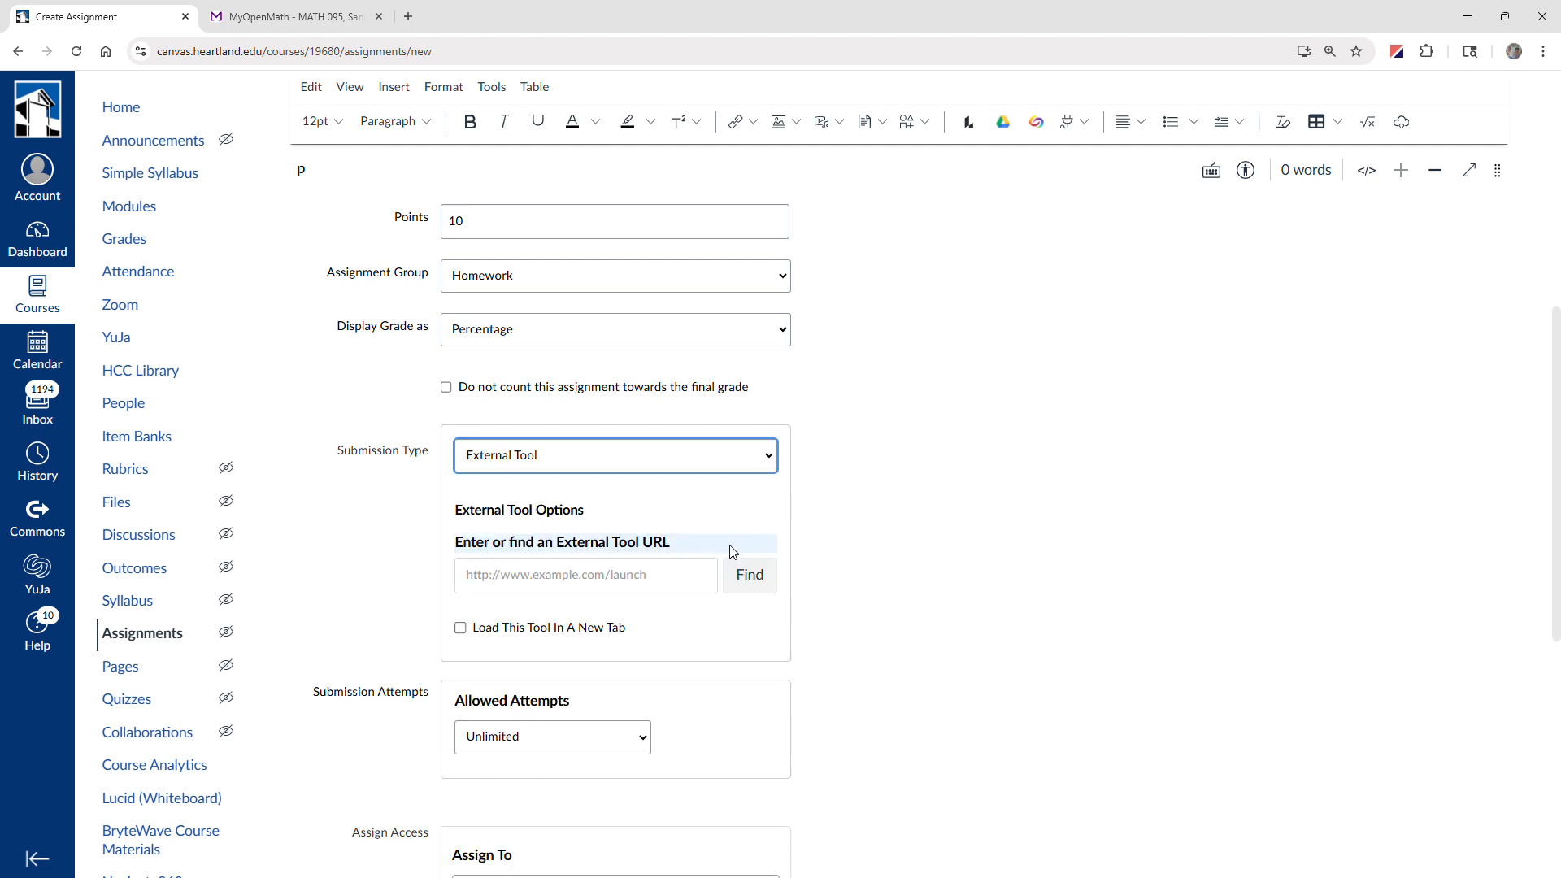
{"action": "left_click", "coordinate": [750, 577]}
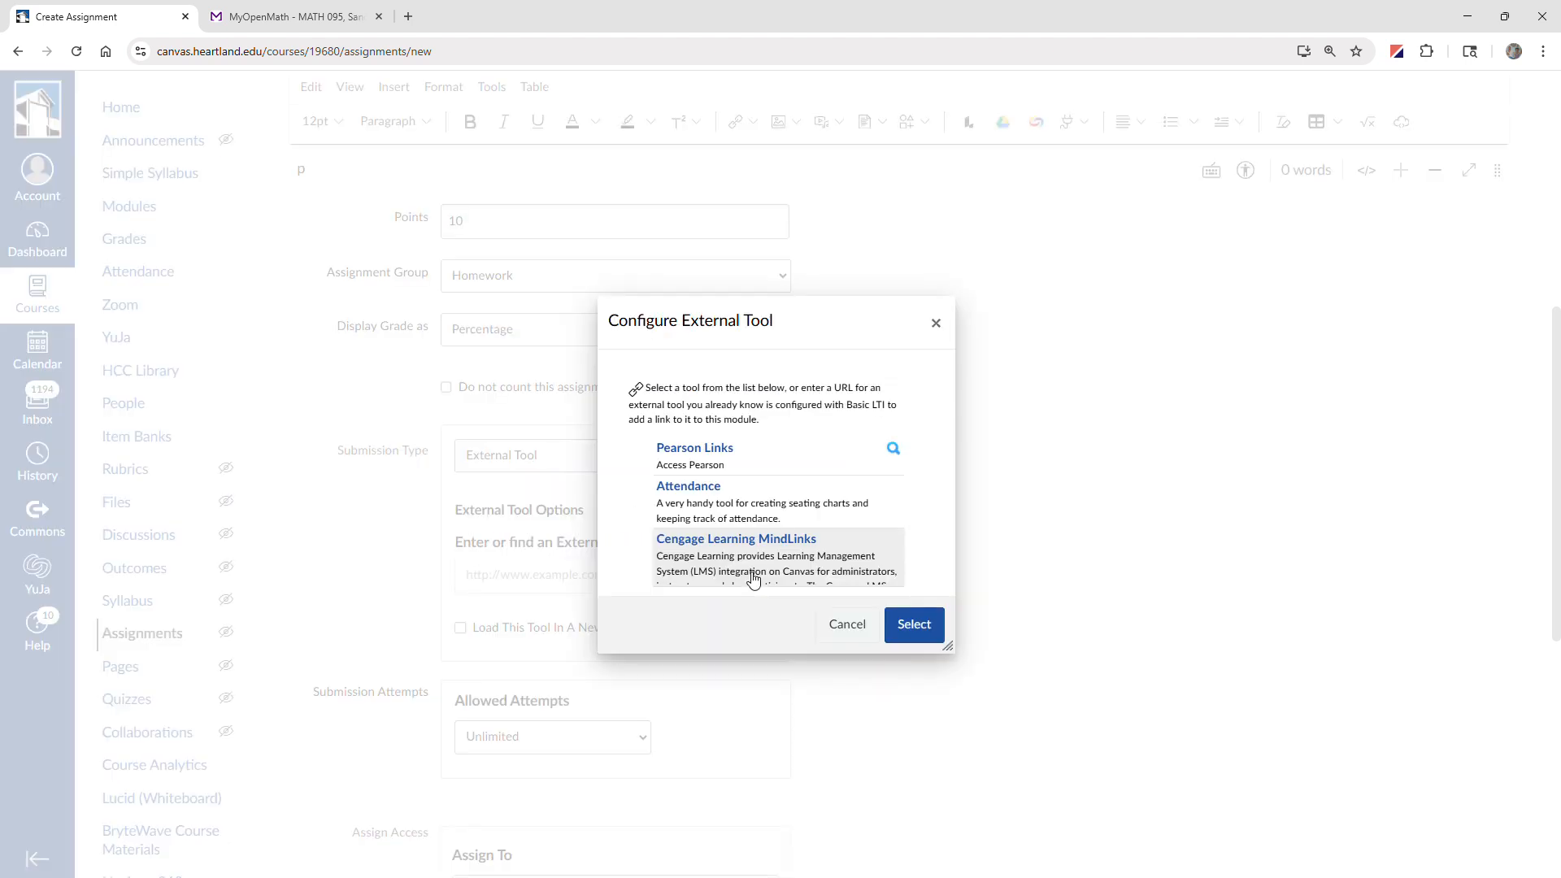
{"action": "scroll", "coordinate": [796, 491], "scroll_direction": "down", "scroll_amount": 5}
{"action": "scroll", "coordinate": [796, 491], "scroll_direction": "down", "scroll_amount": 8}
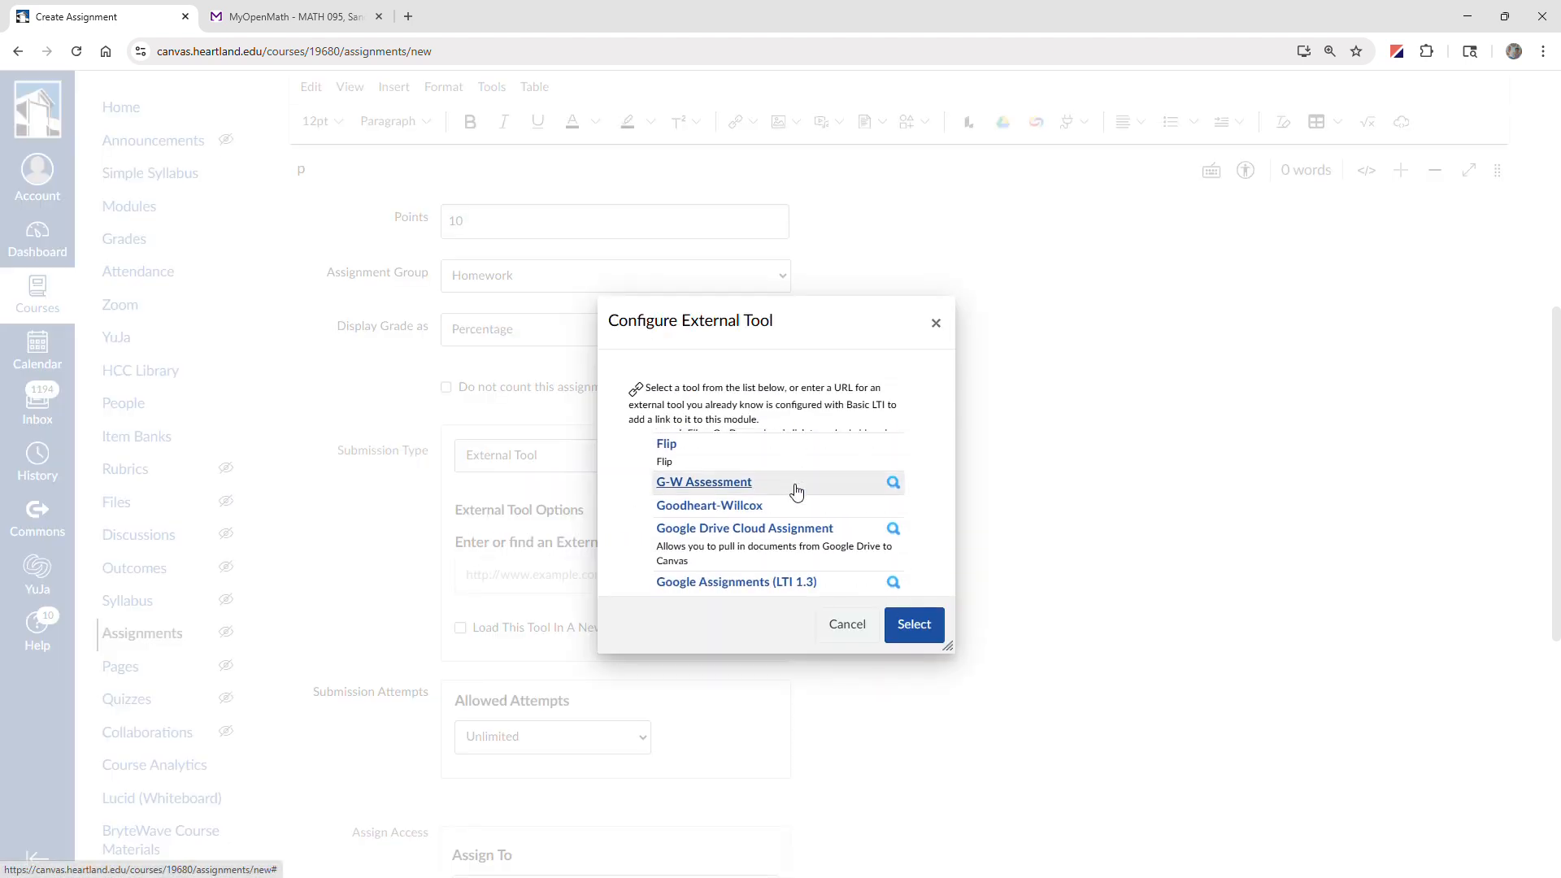
{"action": "scroll", "coordinate": [796, 491], "scroll_direction": "down", "scroll_amount": 2}
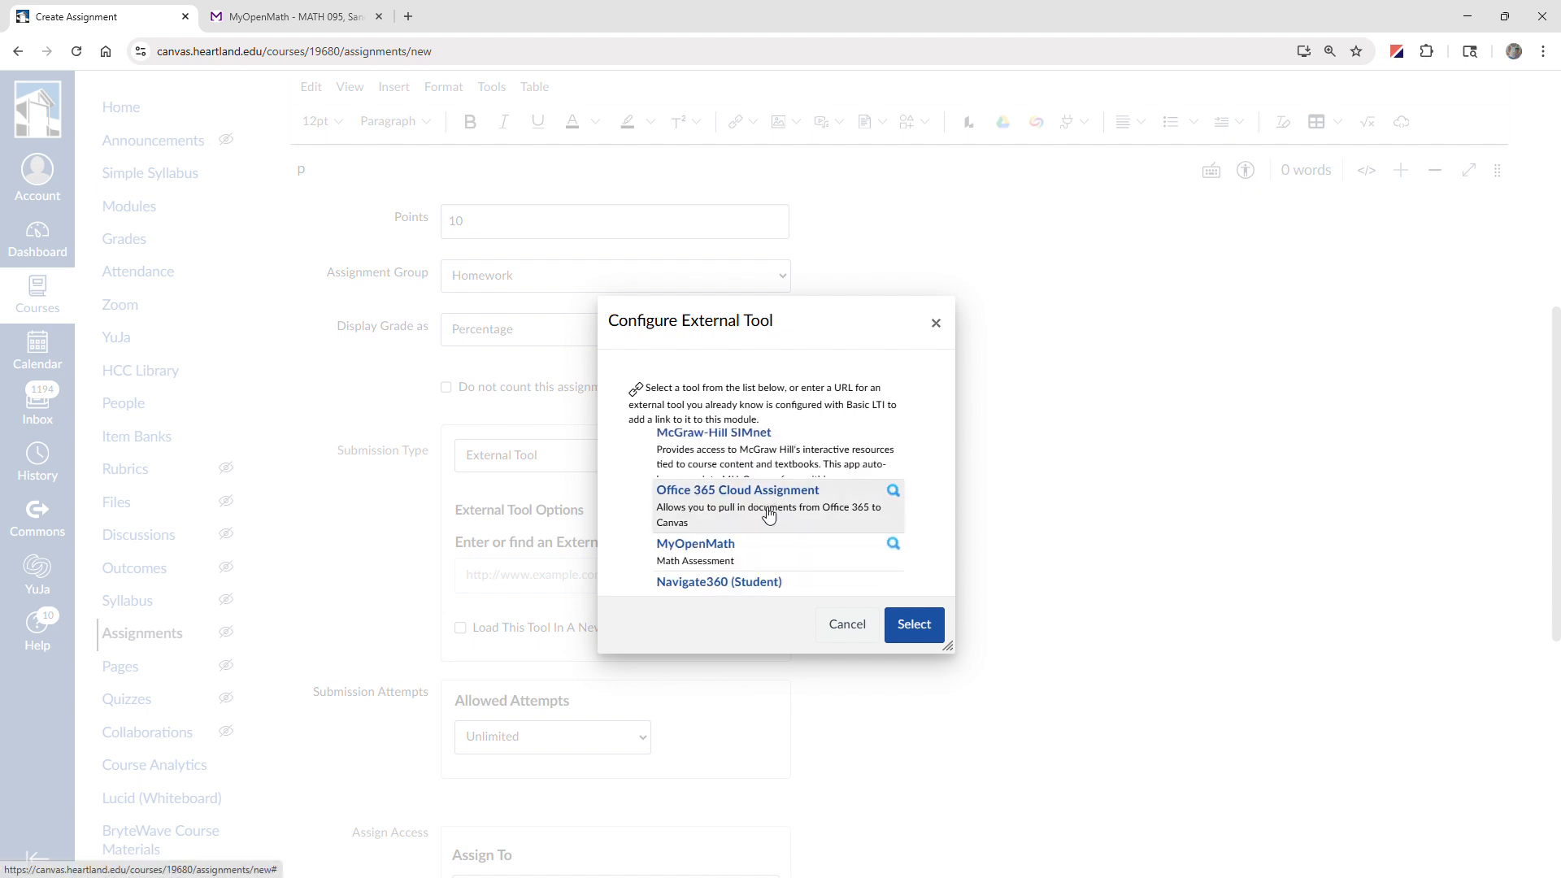
{"action": "left_click", "coordinate": [721, 550]}
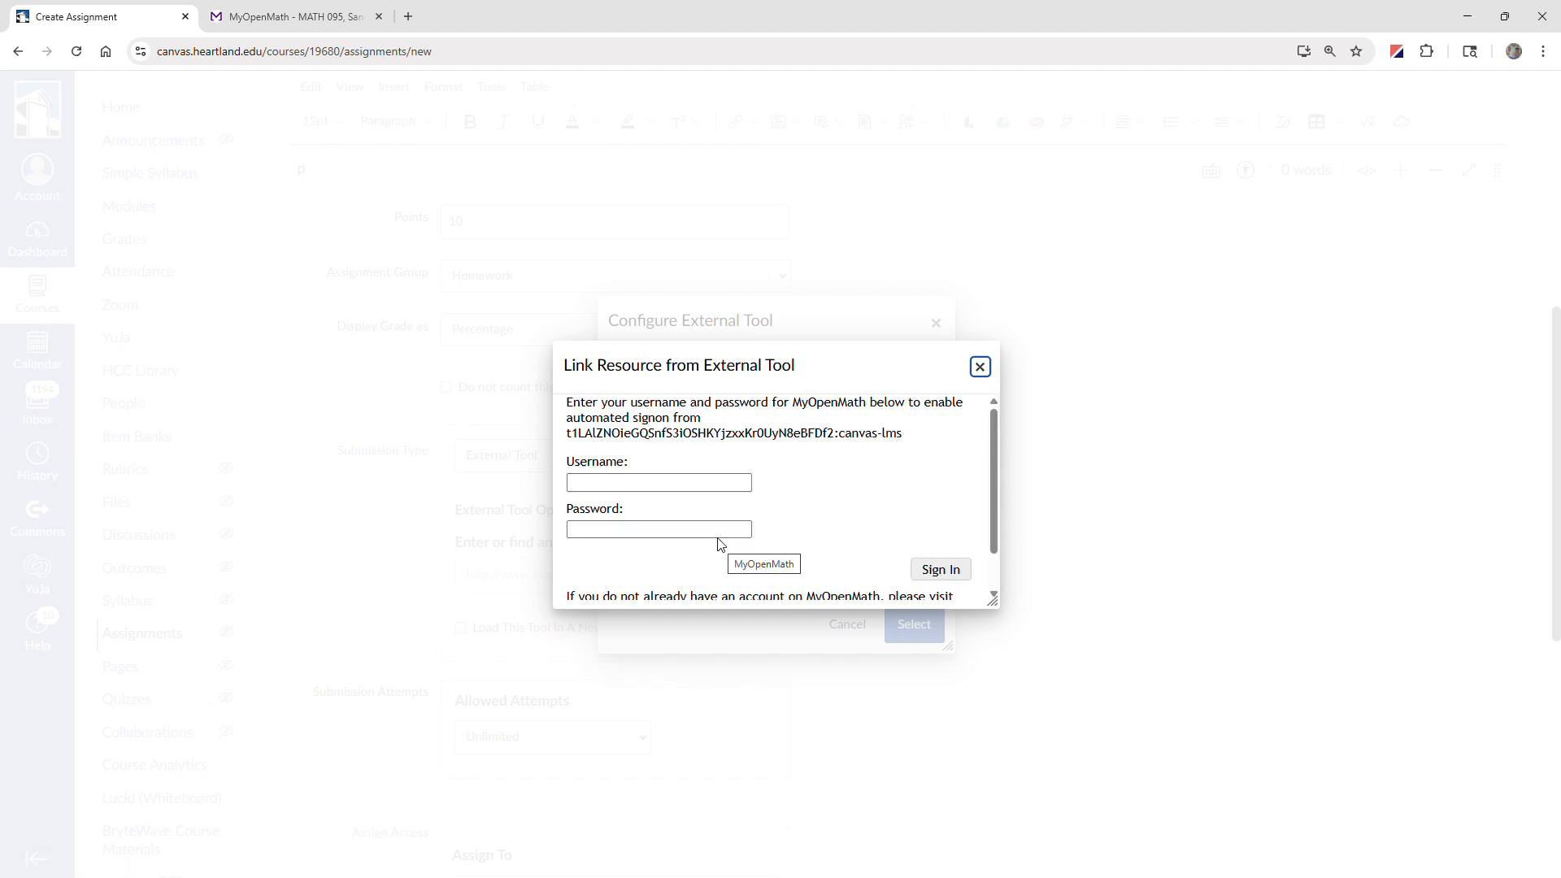
Sign in to MyOpenMath by entering the account username and password.
{"action": "left_click", "coordinate": [699, 482]}
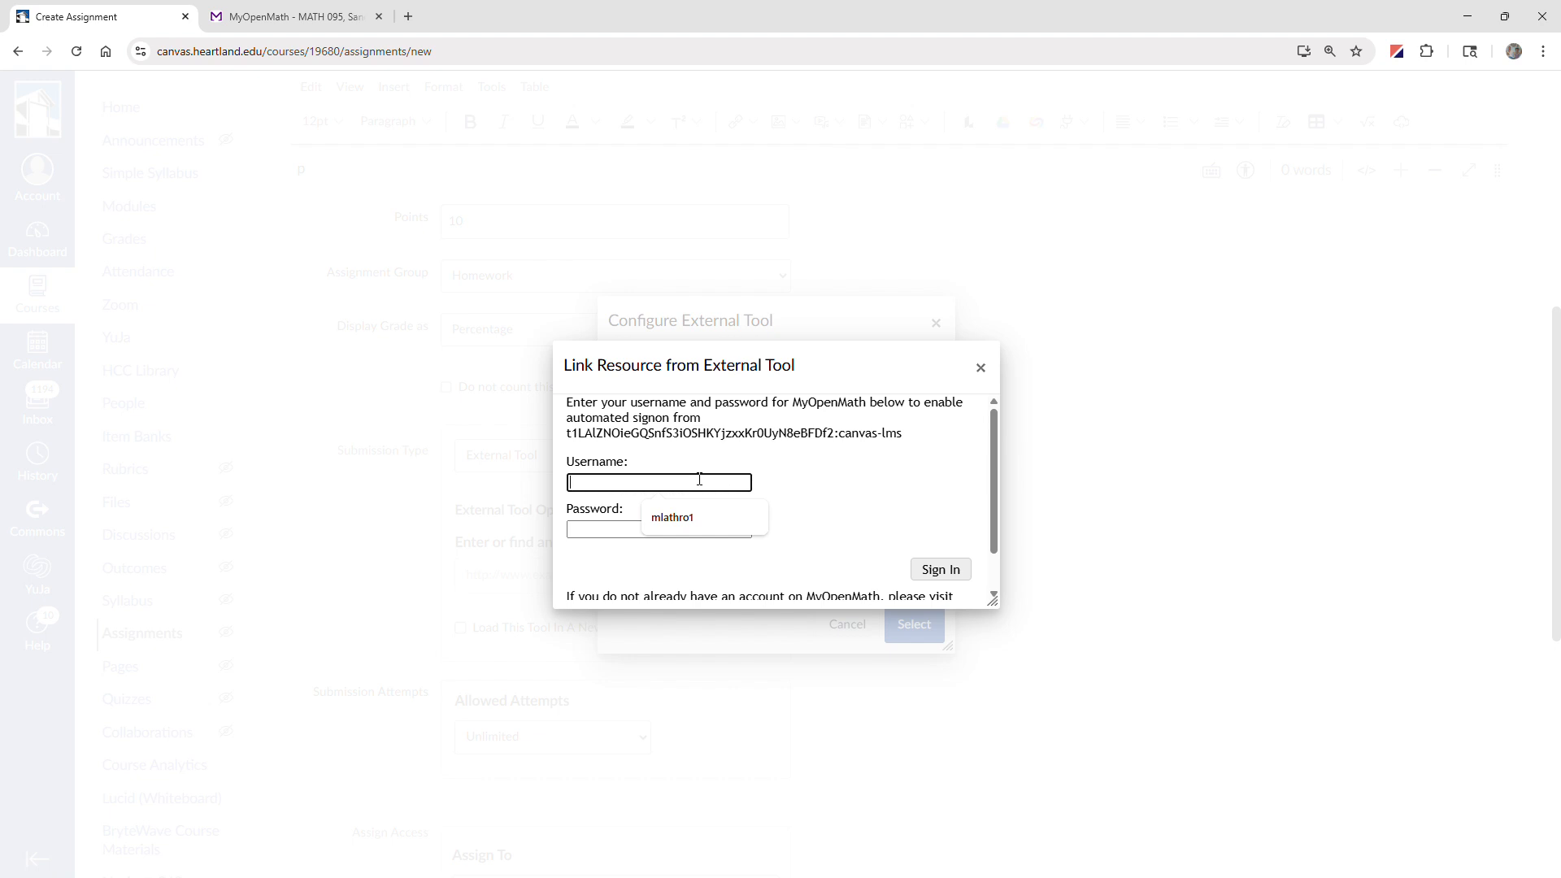
{"action": "key", "text": "Tab"}
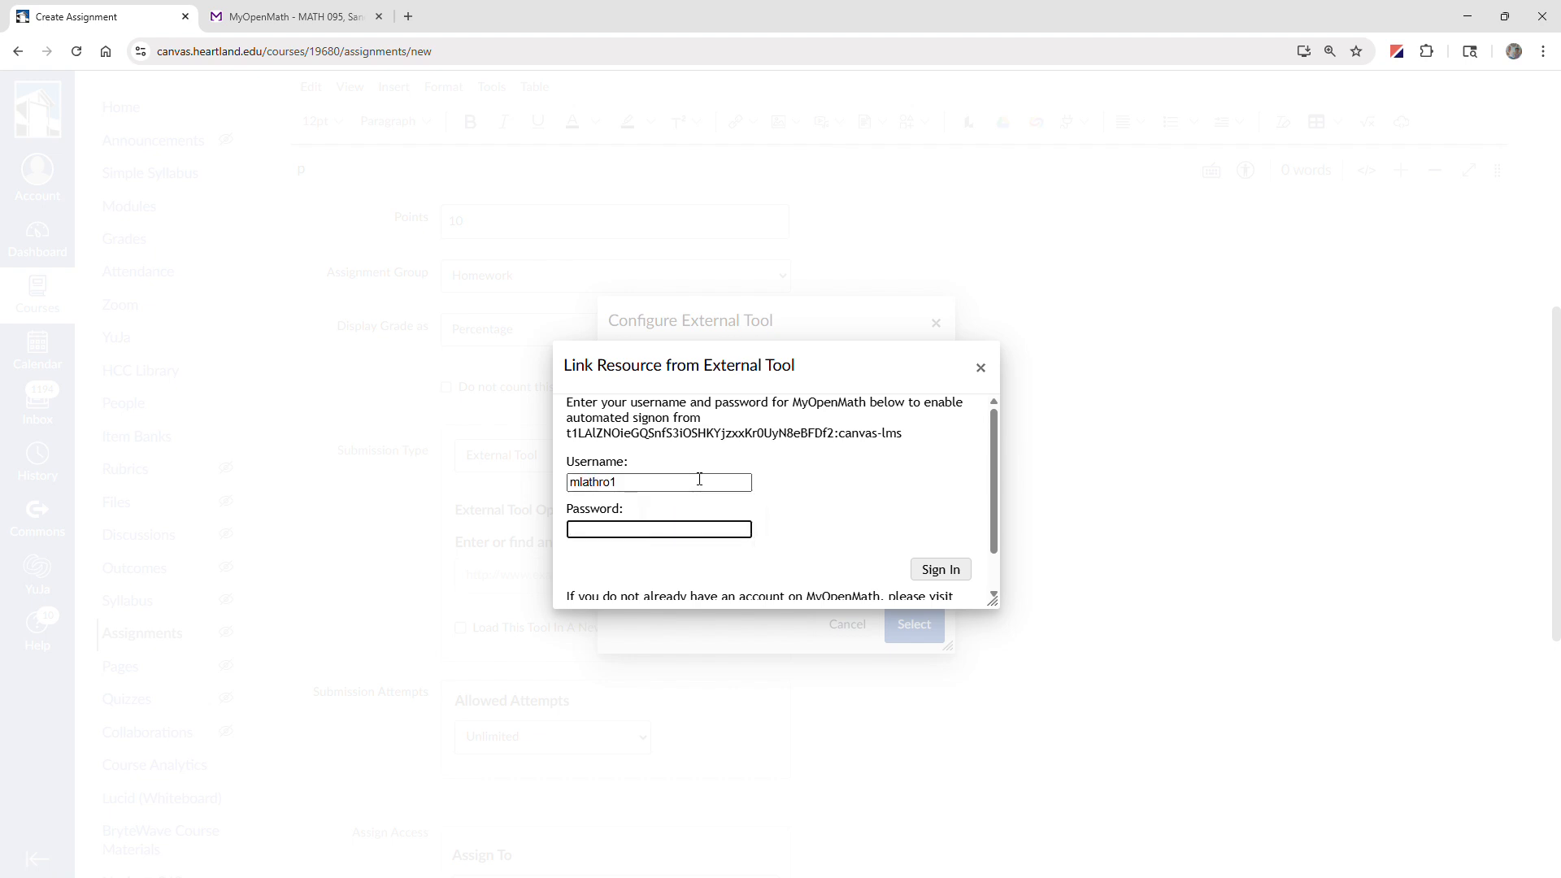
{"action": "type", "text": "•••••••••••••••••••"}
{"action": "left_click", "coordinate": [940, 573]}
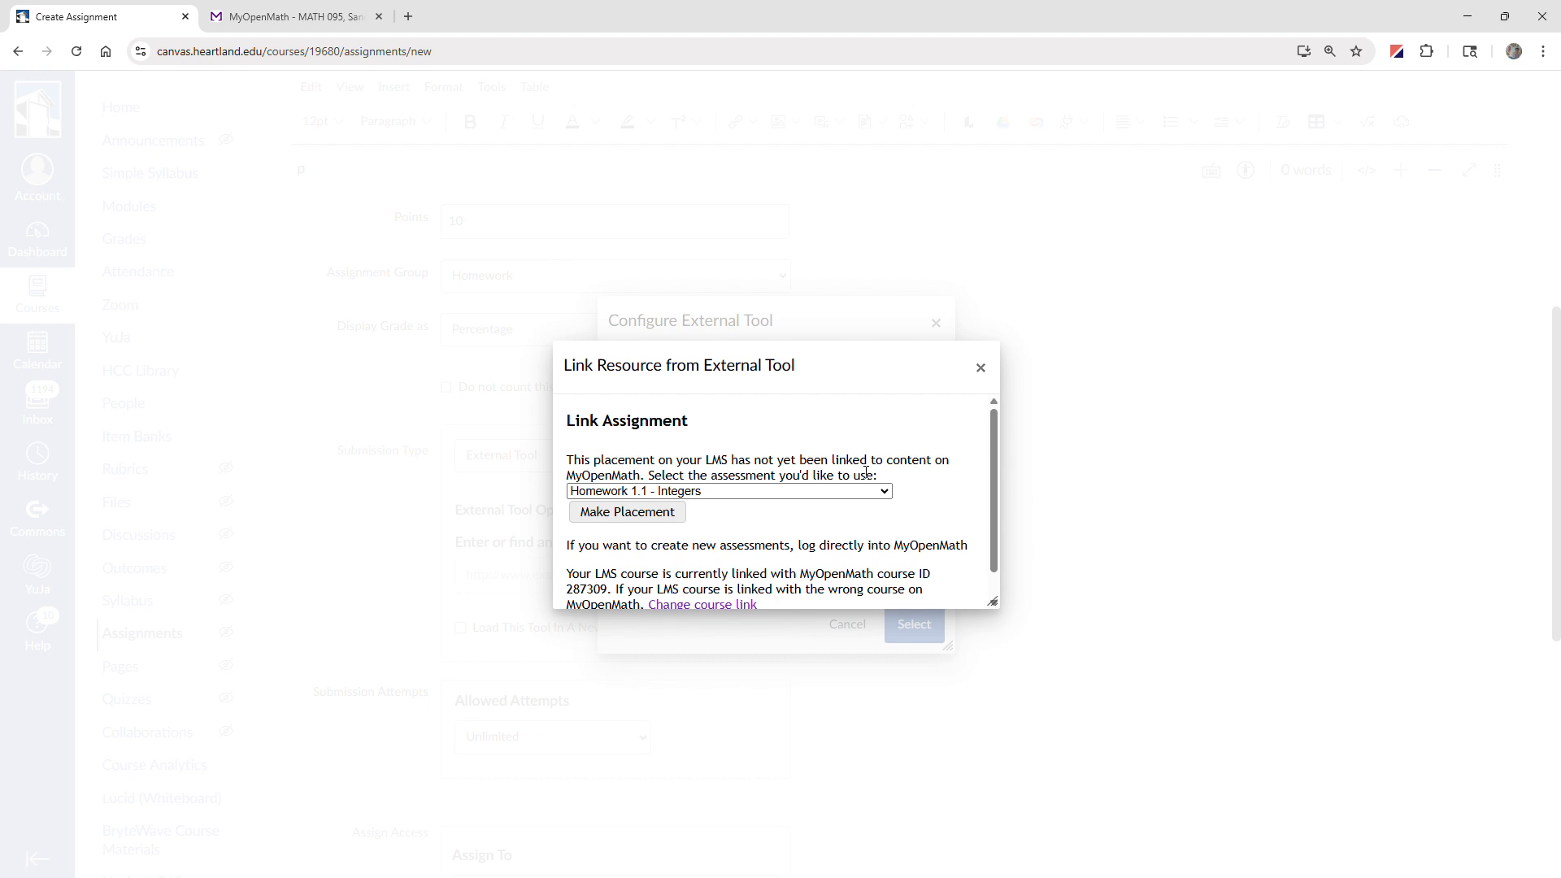
Link the MyOpenMath assessment "Homework 1.1 - Integers" to the assignment and confirm the external tool selection.
{"action": "left_click", "coordinate": [781, 491]}
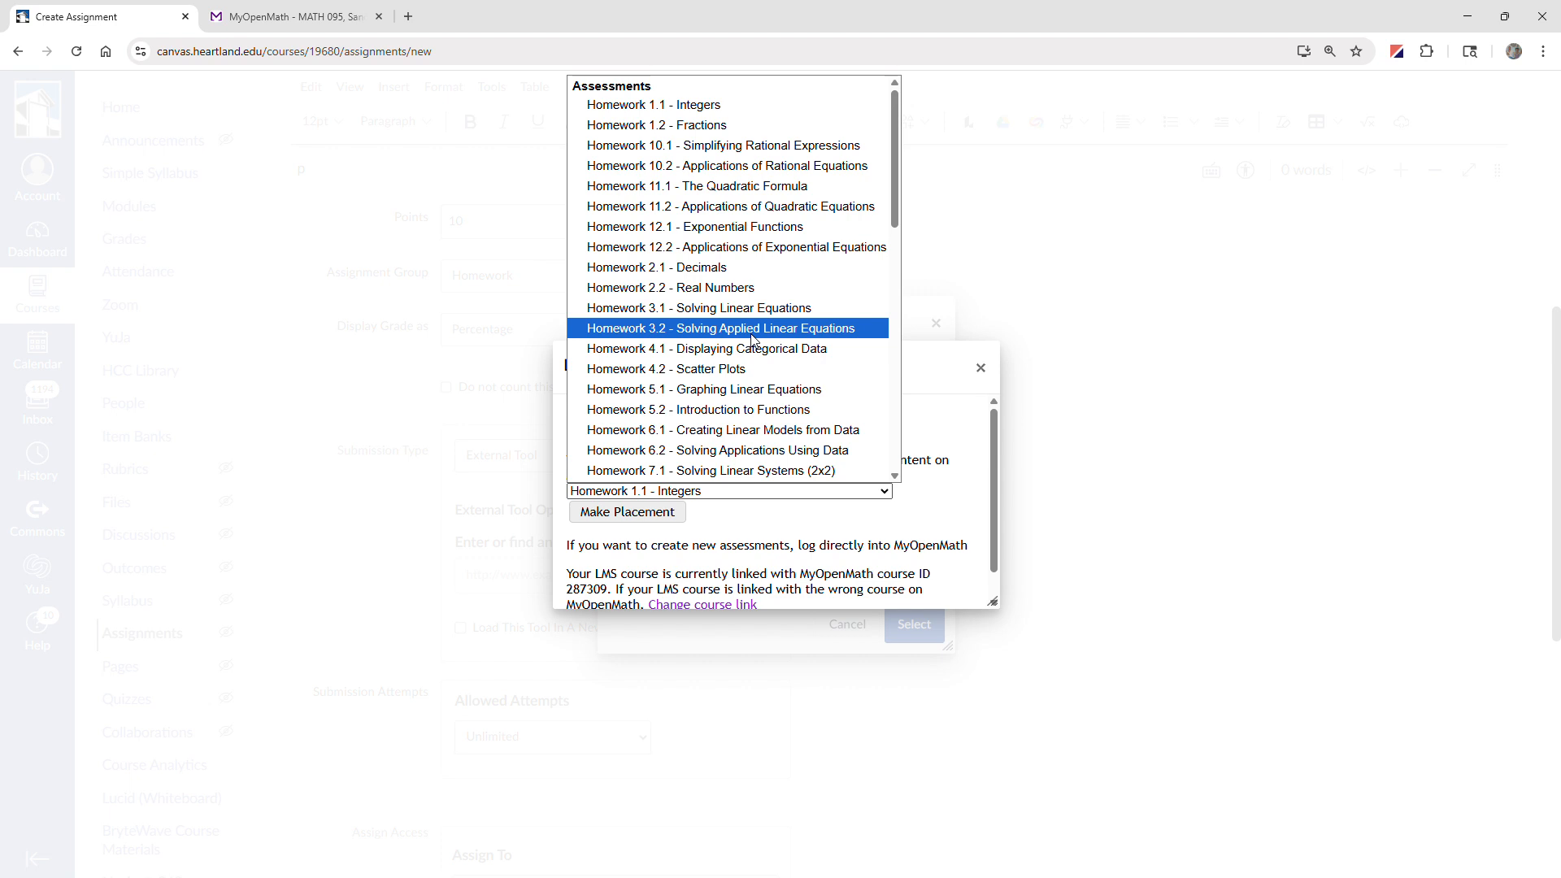
{"action": "left_click", "coordinate": [691, 104]}
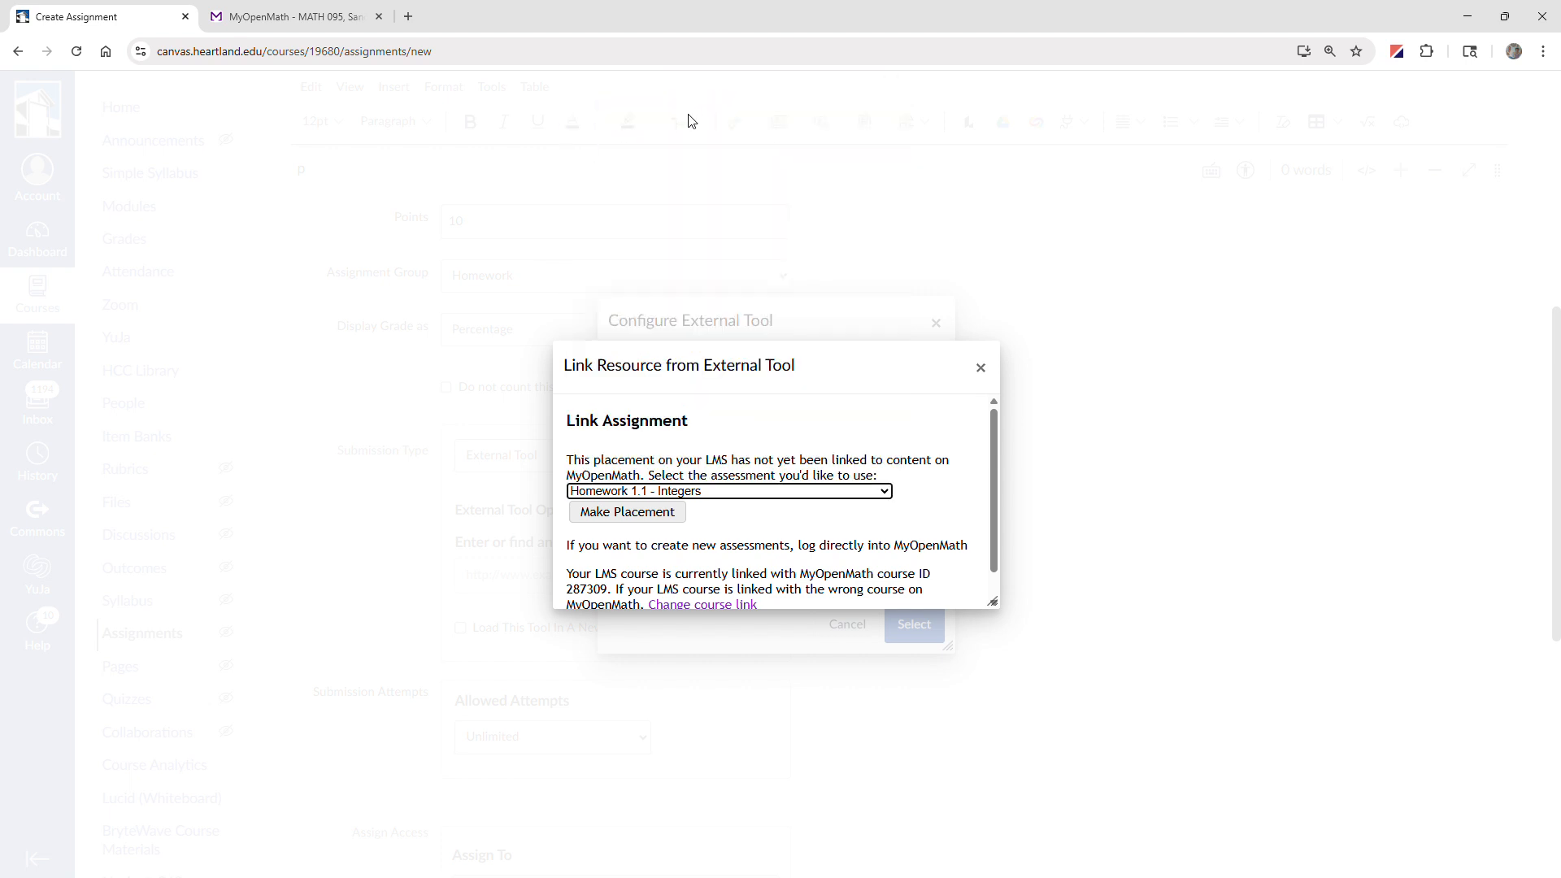
{"action": "left_click", "coordinate": [658, 521]}
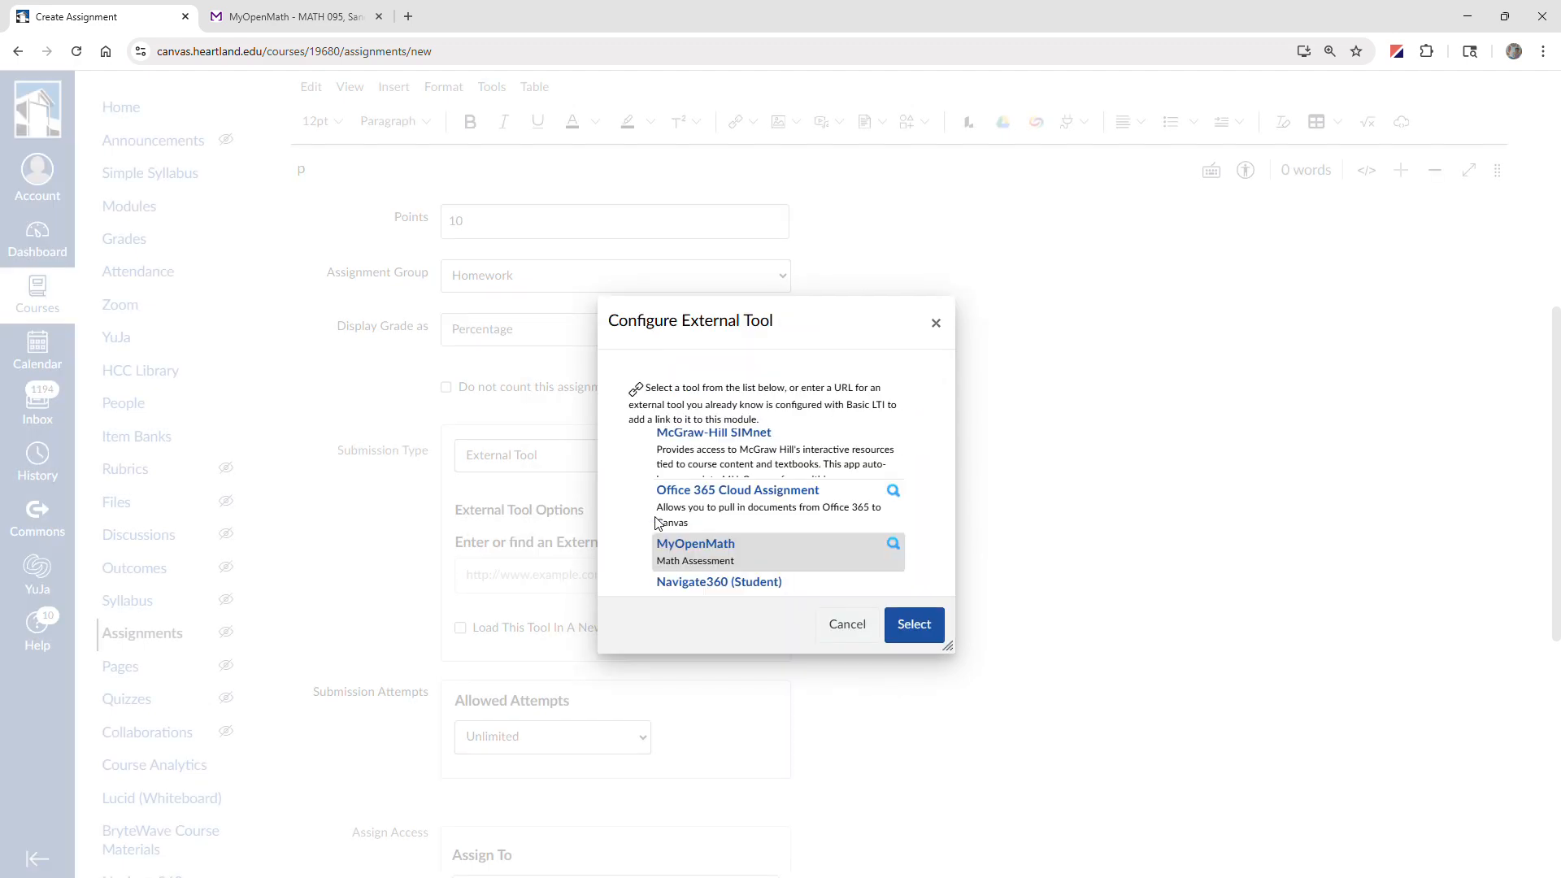
{"action": "left_click", "coordinate": [910, 631]}
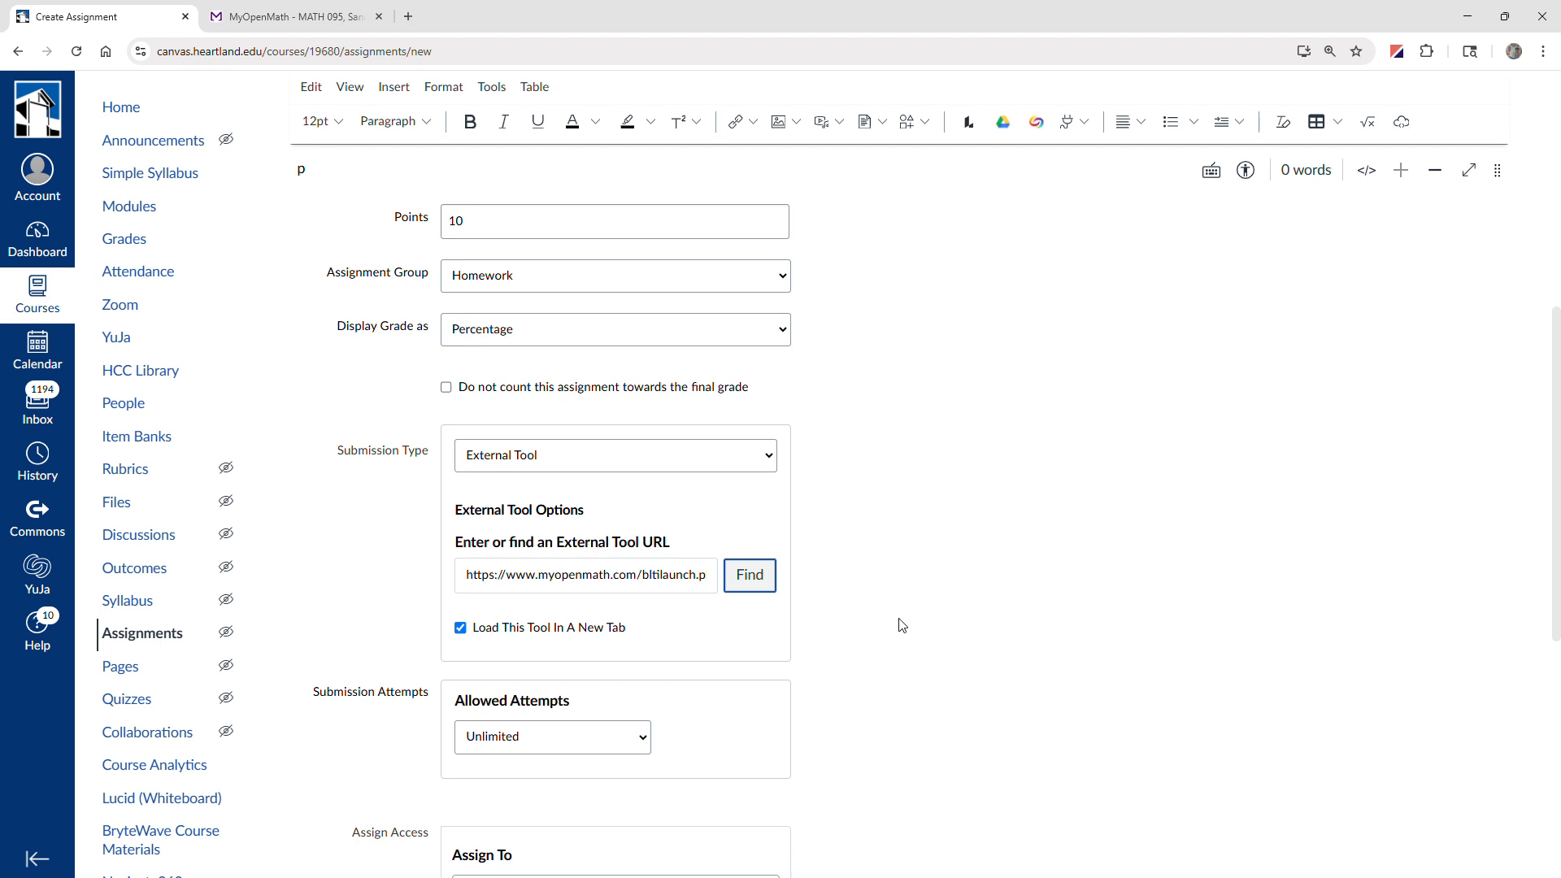
Turn off loading the tool in a new tab, then save and publish the assignment.
{"action": "left_click", "coordinate": [580, 635]}
{"action": "scroll", "coordinate": [852, 630], "scroll_direction": "down", "scroll_amount": 4}
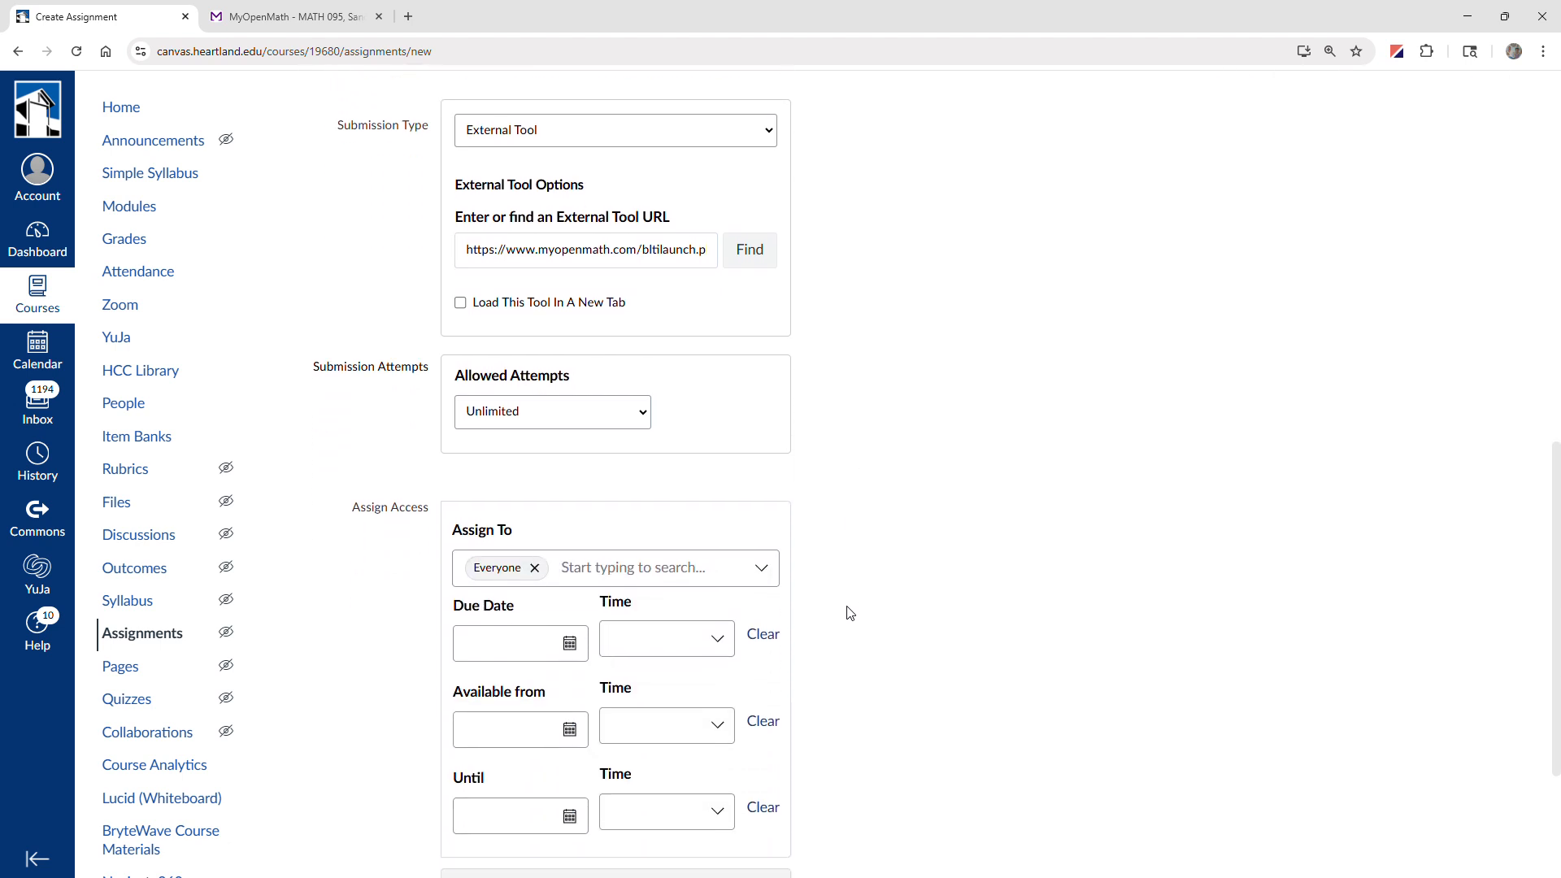
{"action": "scroll", "coordinate": [808, 585], "scroll_direction": "down", "scroll_amount": 3}
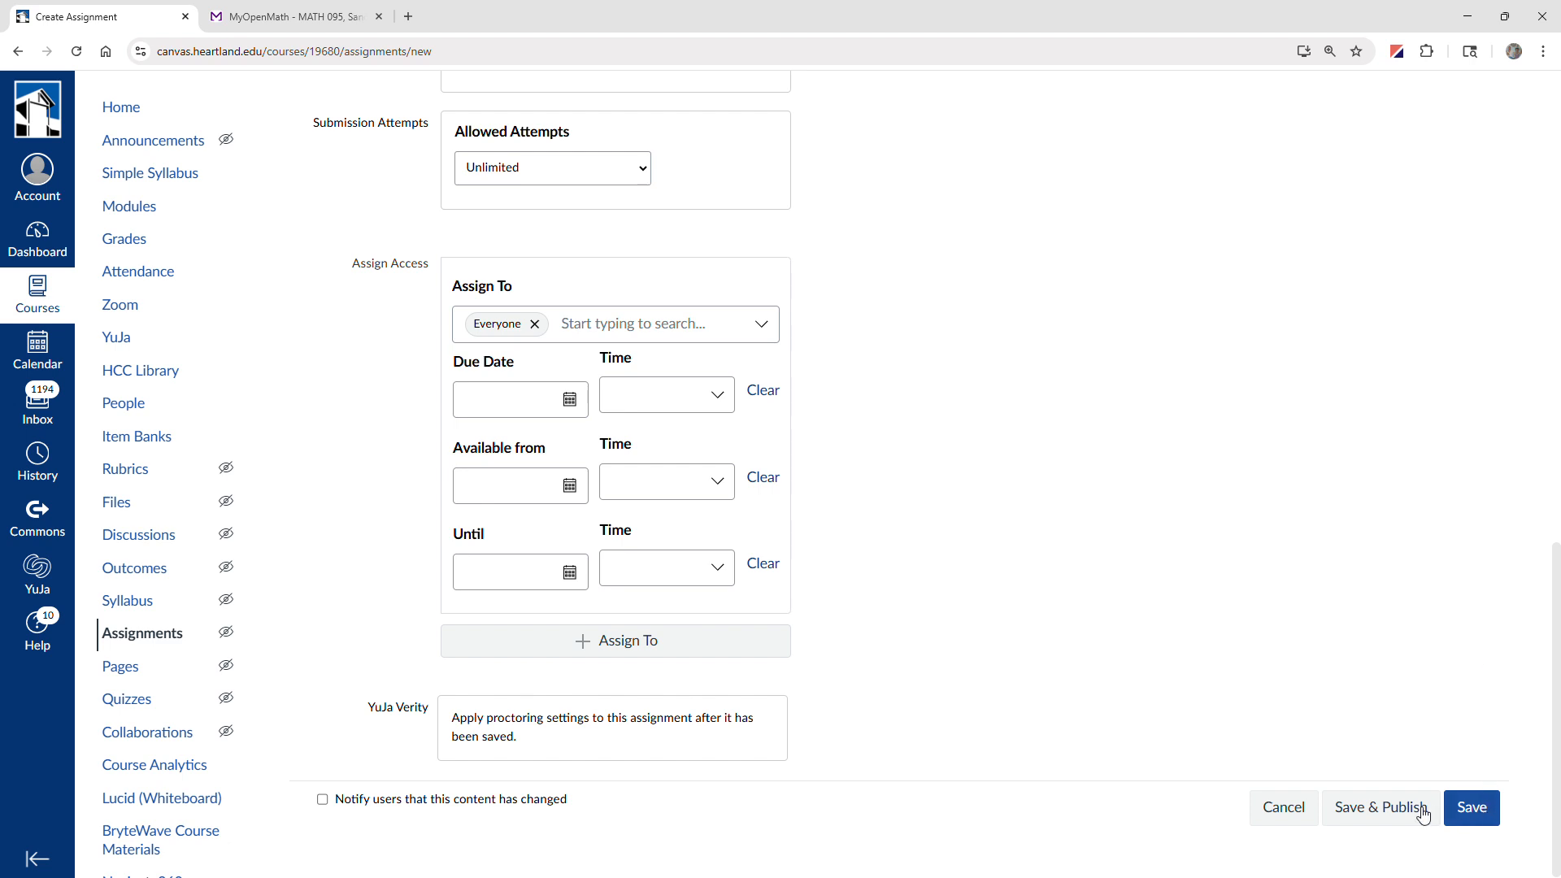
{"action": "left_click", "coordinate": [1385, 809]}
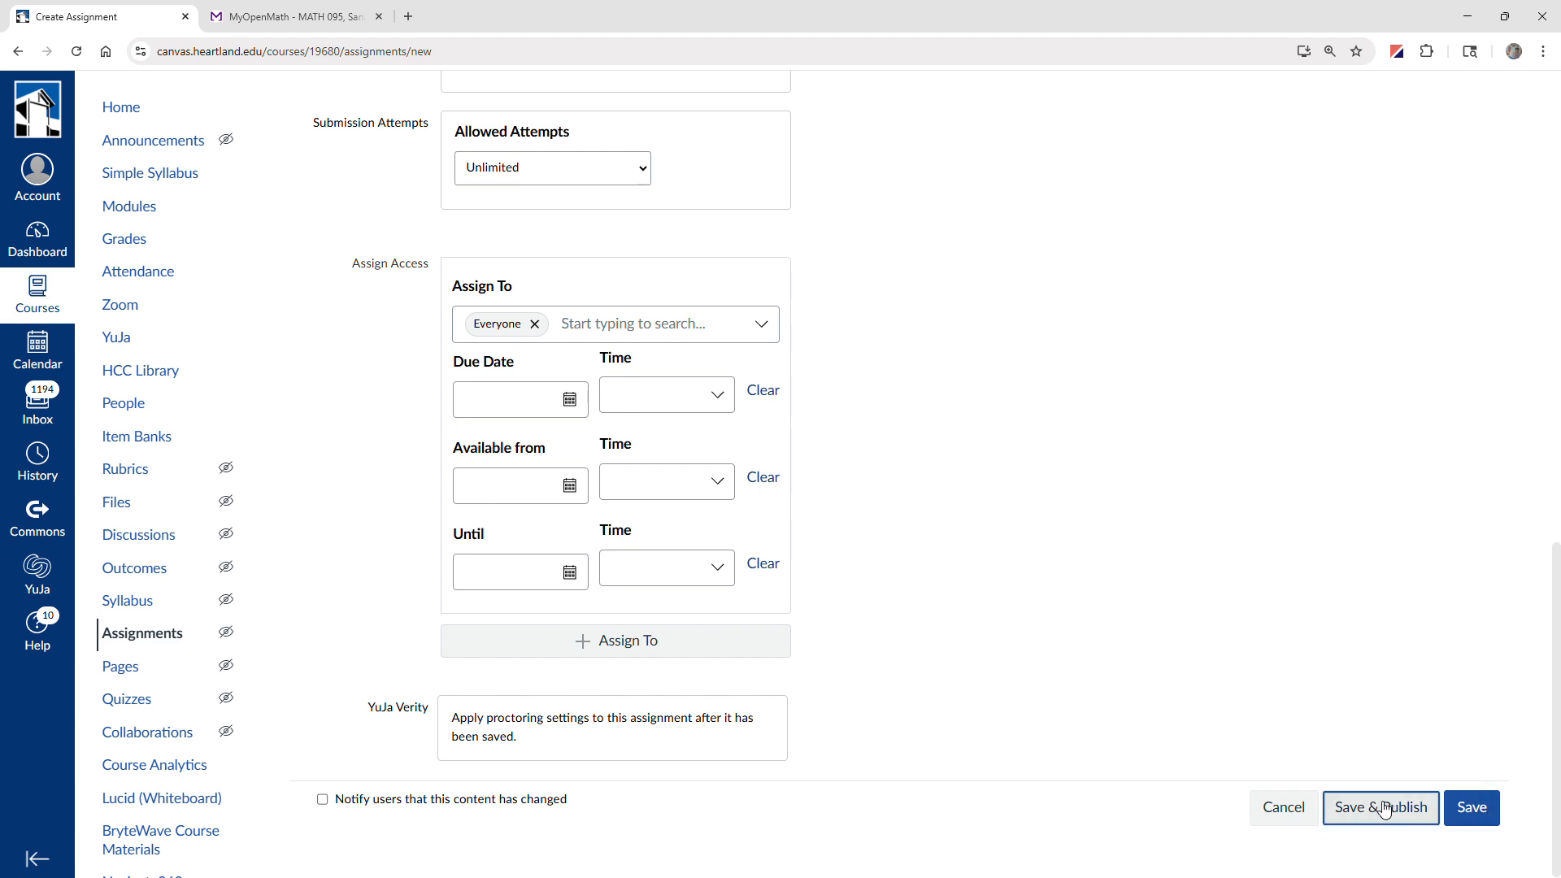